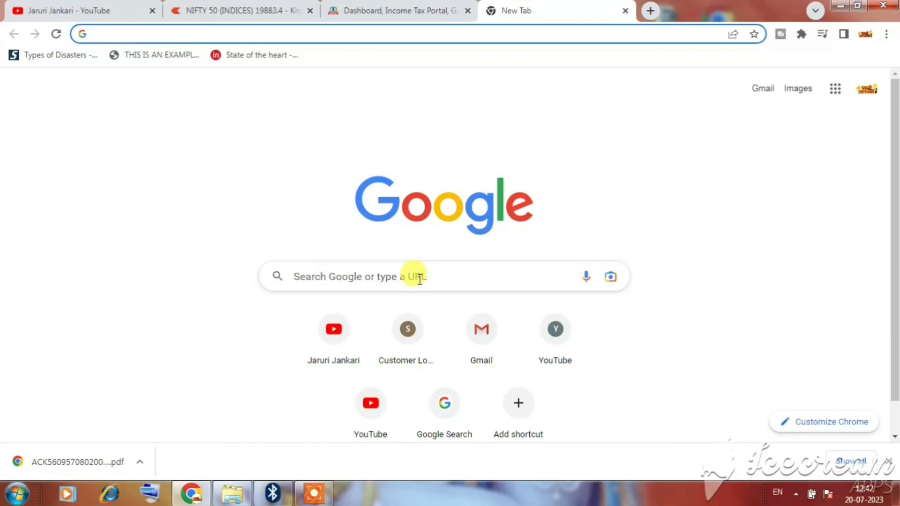
Step: Search Google for 'itr' and open the Income Tax Department e-Filing home page
left_click(419, 278)
type("it")
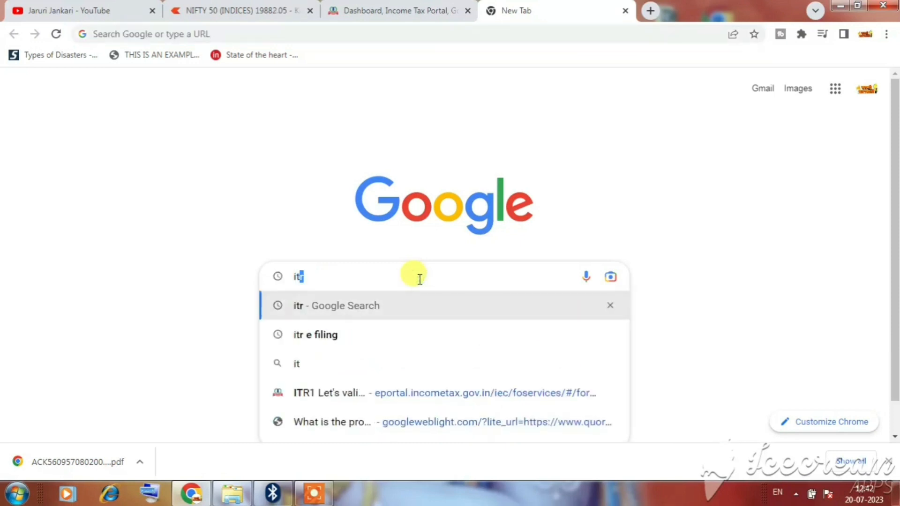
type("r")
key("Return")
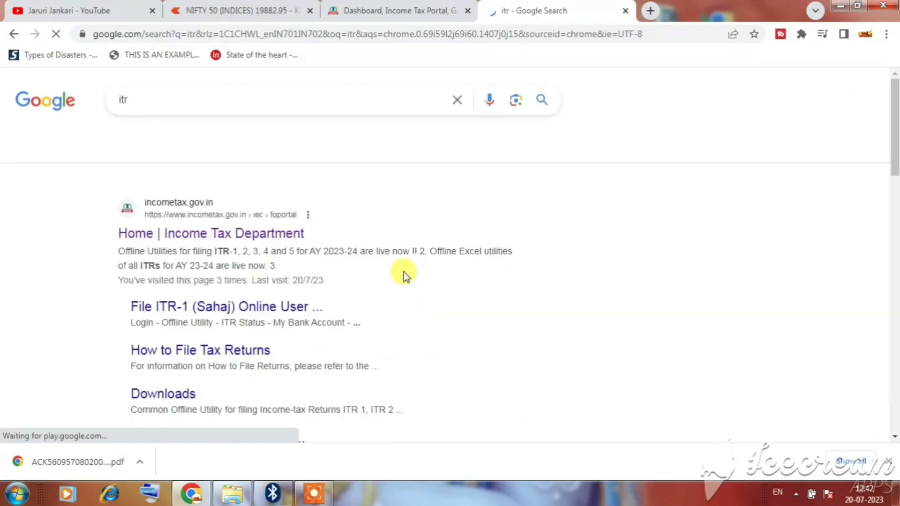
left_click(185, 236)
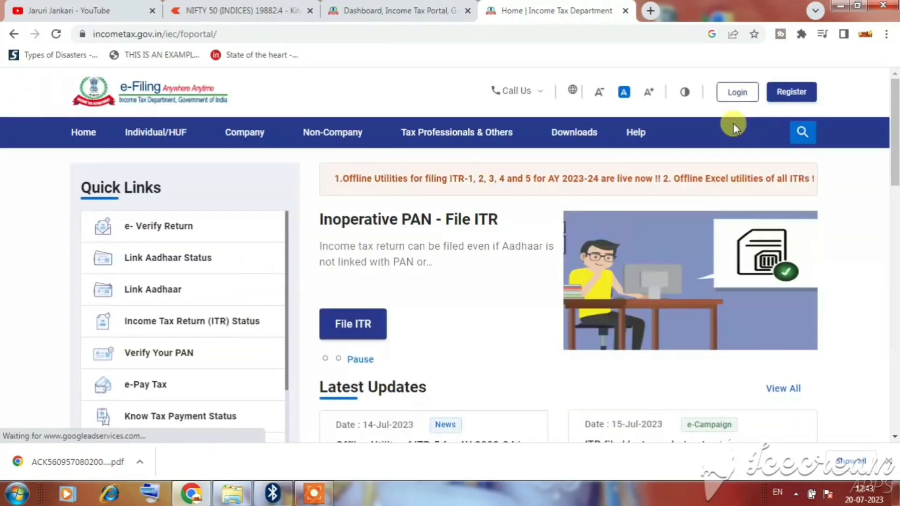
Step: Go to the portal's login page and begin entering the User ID
left_click(743, 96)
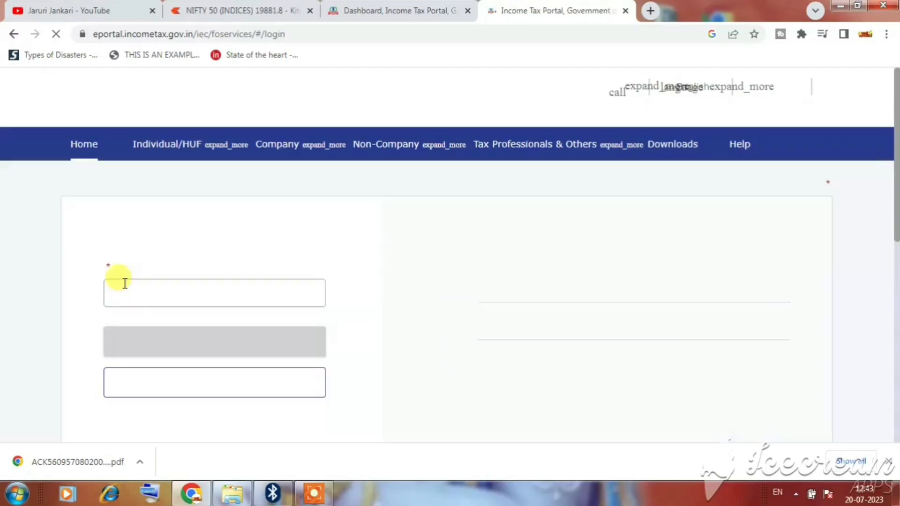
left_click_drag(179, 269, 194, 305)
left_click(196, 325)
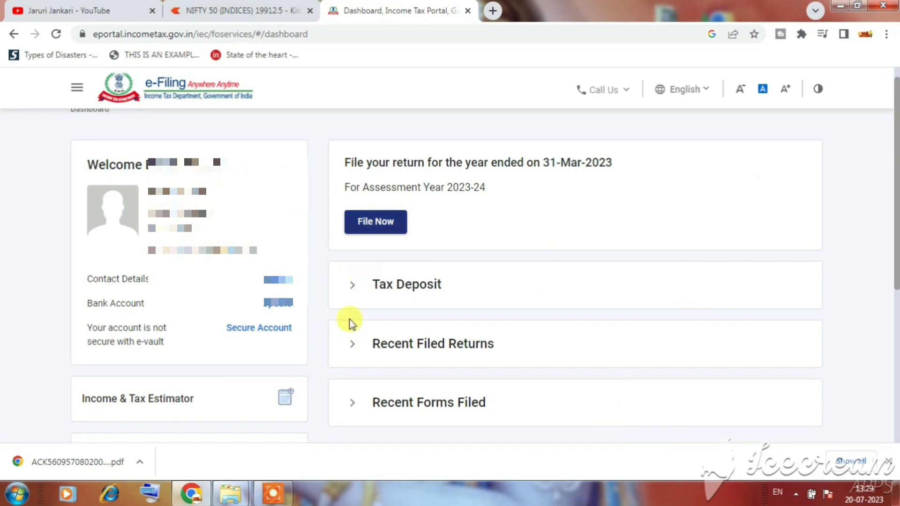
Step: File online for AY 2023-24 and start a new filing instead of the saved draft
left_click(392, 225)
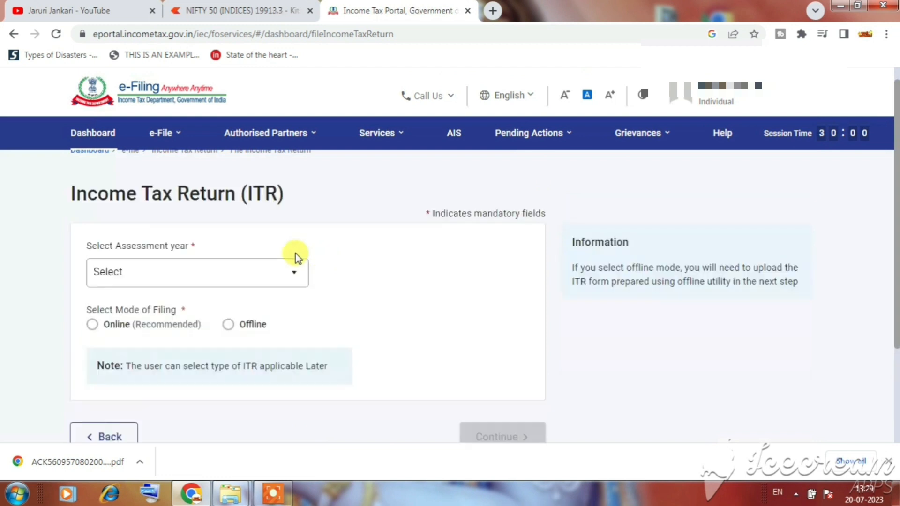
left_click(286, 274)
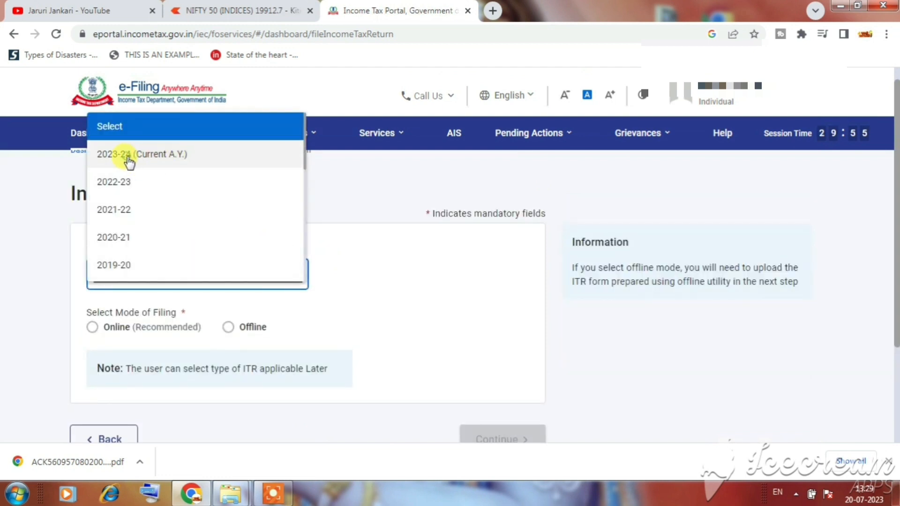
left_click(133, 156)
left_click(92, 326)
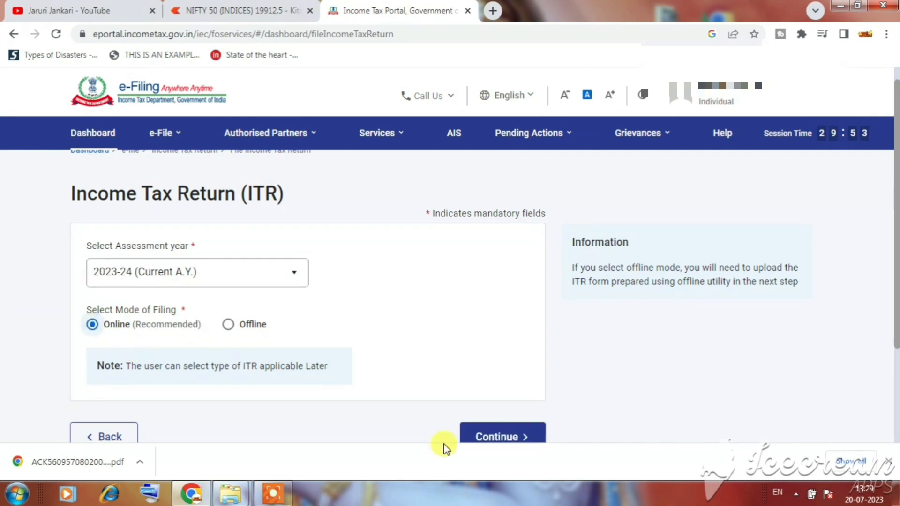
left_click(490, 430)
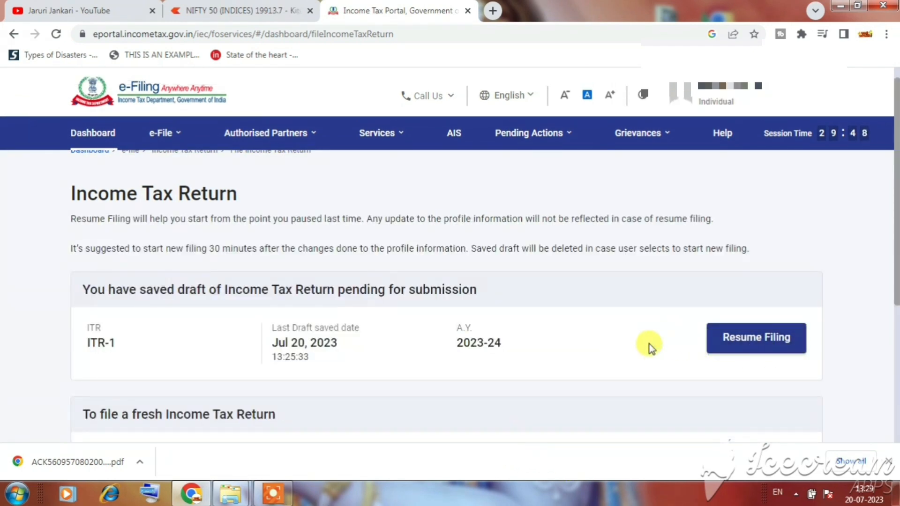
scroll(639, 331, "down", 2)
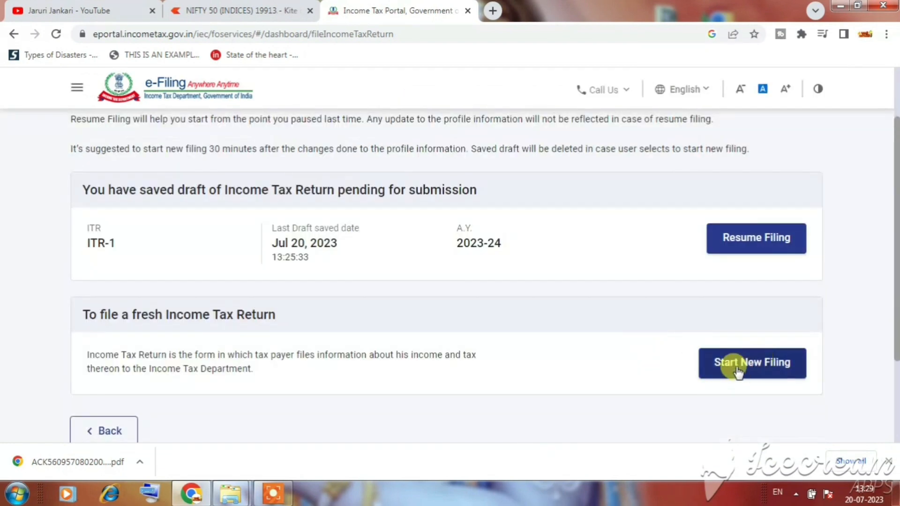
left_click(749, 361)
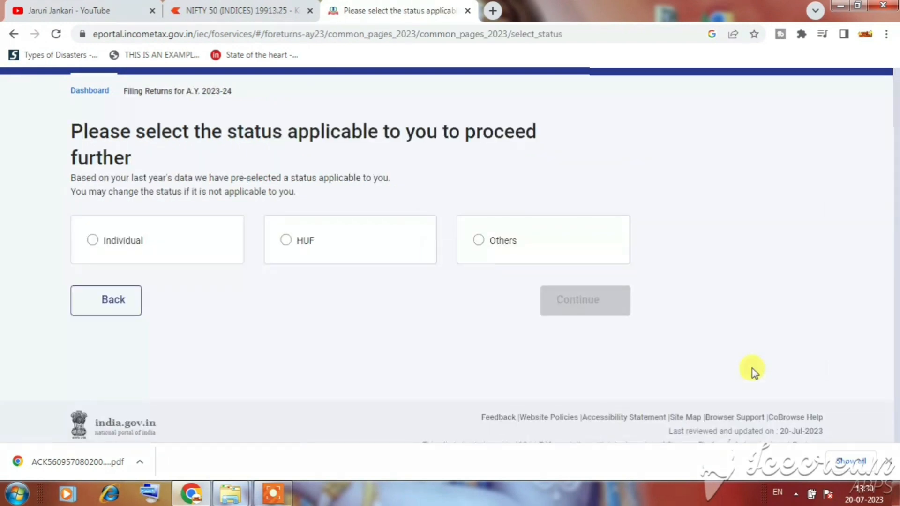
Step: Choose Individual as the filing status and proceed with the ITR-1 form
left_click(121, 240)
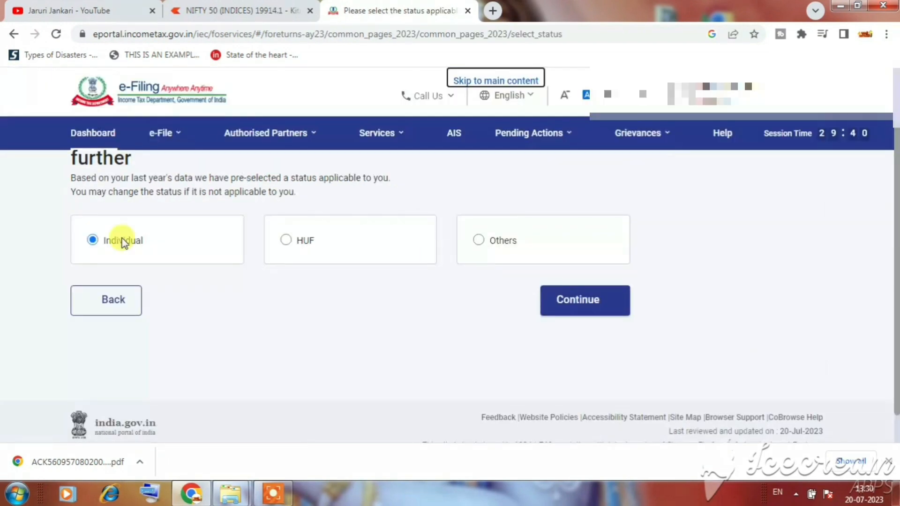
scroll(108, 244, "down", 1)
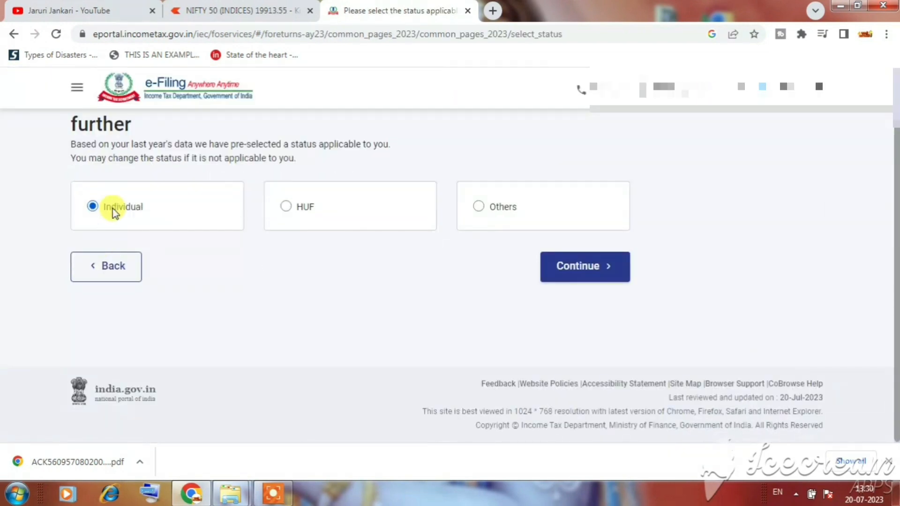
left_click(593, 271)
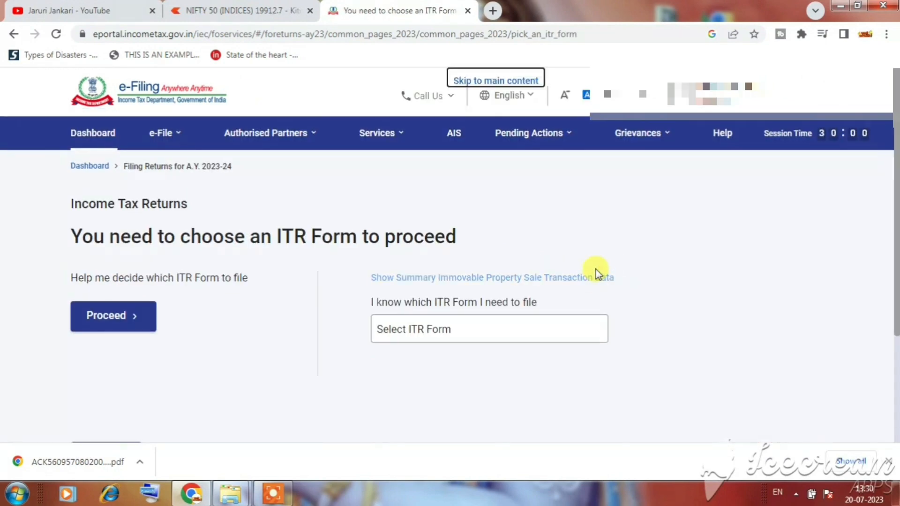
left_click(552, 336)
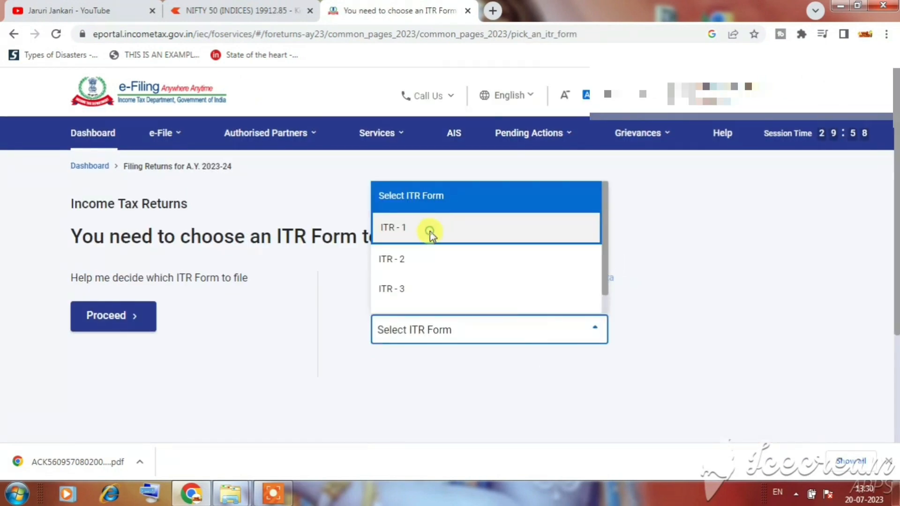
left_click(430, 229)
scroll(682, 309, "down", 3)
left_click(456, 306)
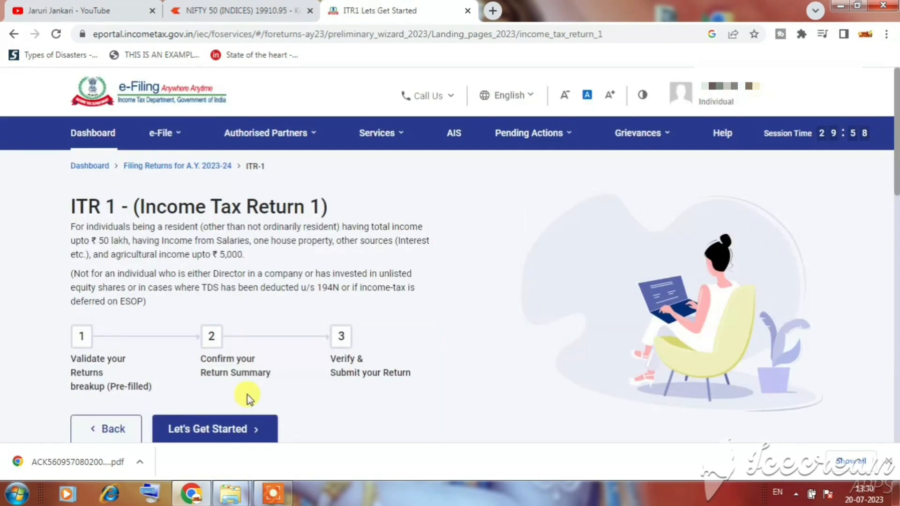
Step: Begin the ITR-1 filing steps with Others as the reason for filing
left_click(238, 435)
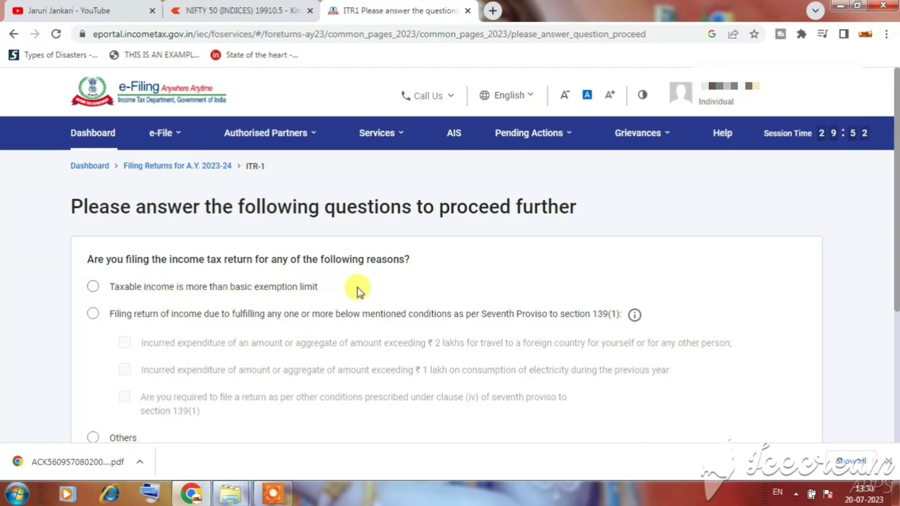
scroll(356, 287, "down", 2)
scroll(356, 287, "up", 2)
scroll(330, 294, "down", 2)
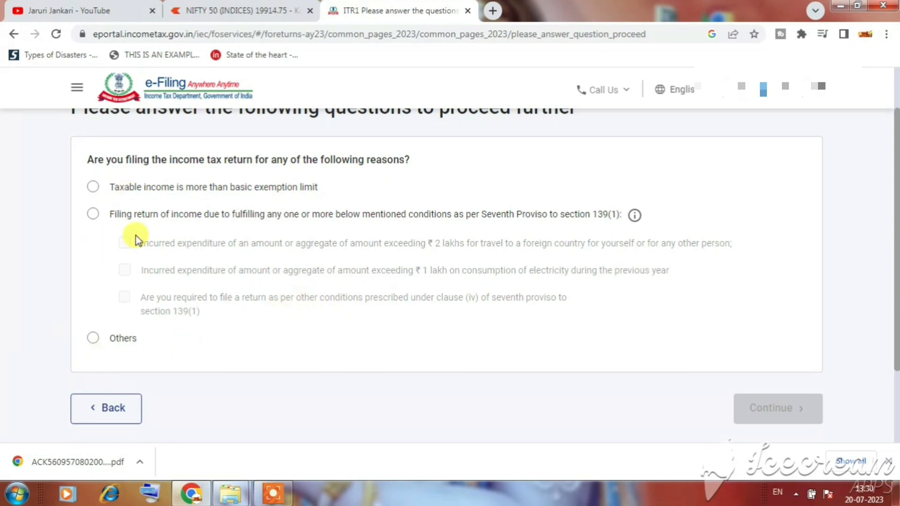
left_click(92, 339)
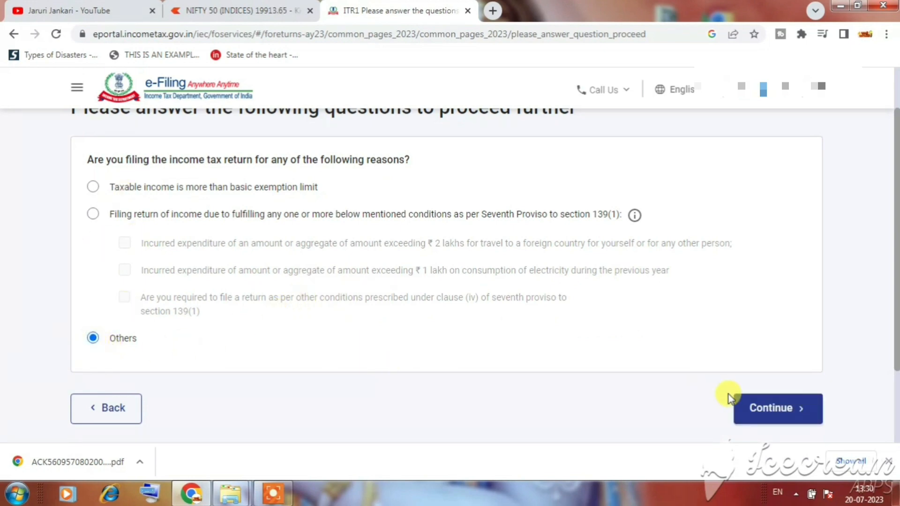
left_click(768, 409)
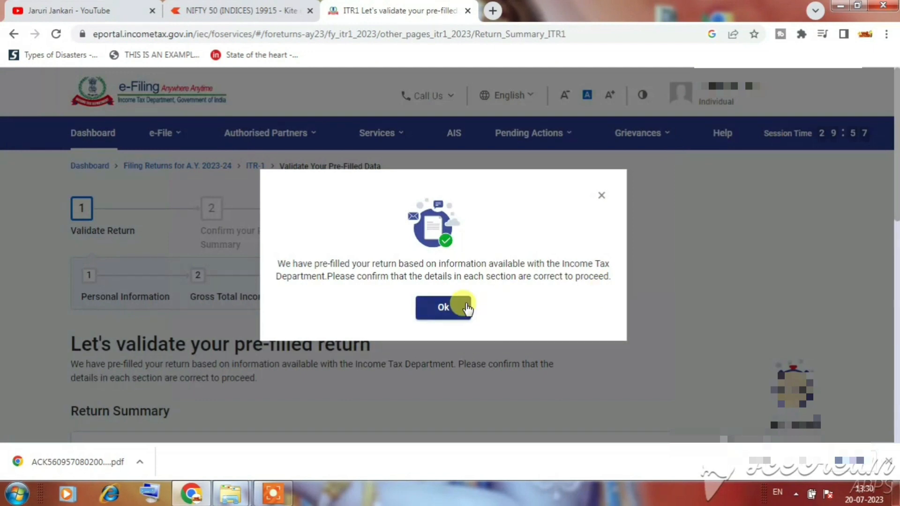
Step: Dismiss the pre-filled return message and open the Personal Information section
left_click(460, 306)
scroll(595, 290, "down", 2)
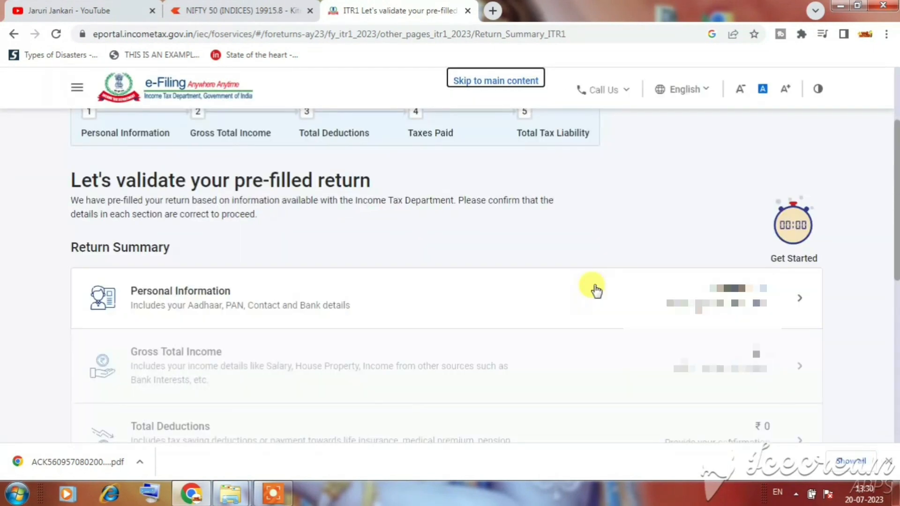
left_click(798, 302)
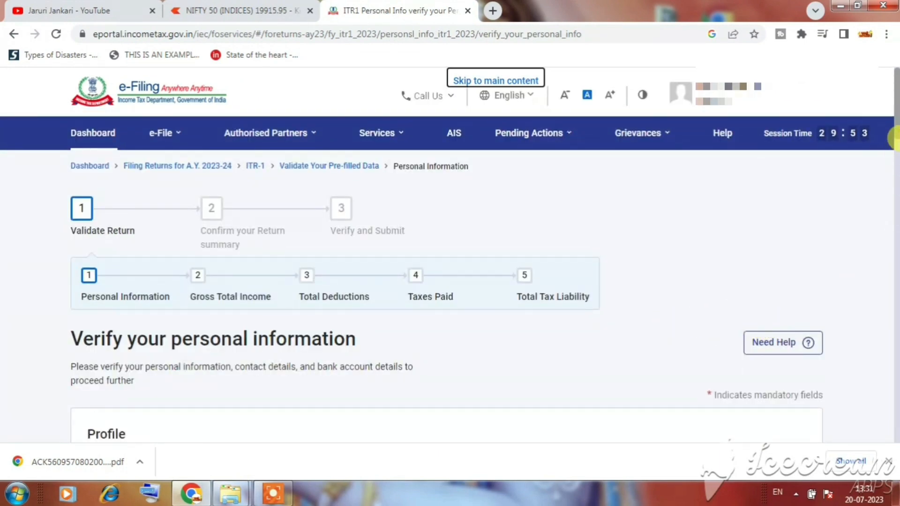
Step: Review Personal Information down past Bank Details and confirm the section
scroll(891, 204, "down", 4)
scroll(891, 205, "down", 6)
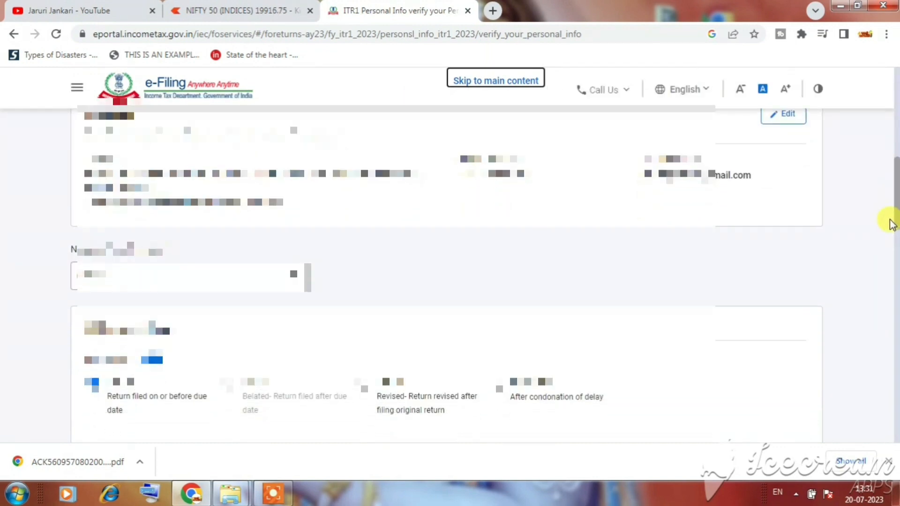
scroll(895, 236, "down", 2)
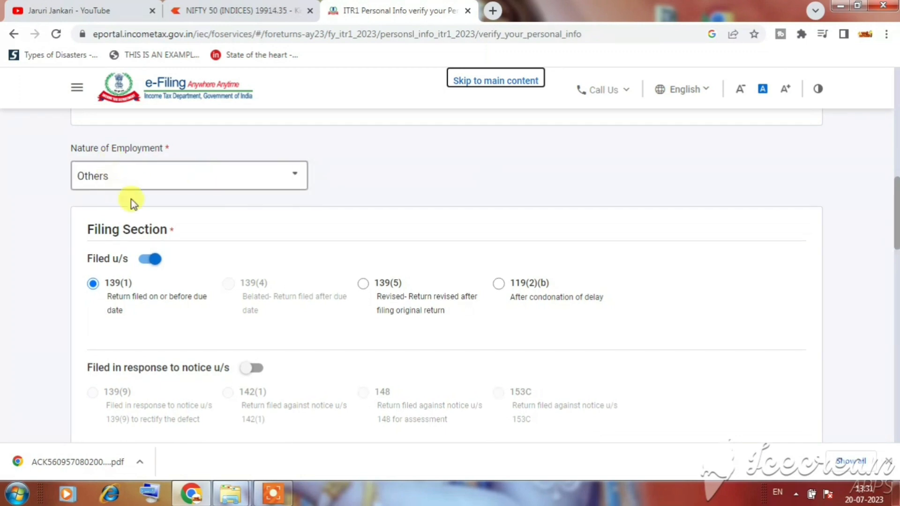
scroll(894, 202, "down", 1)
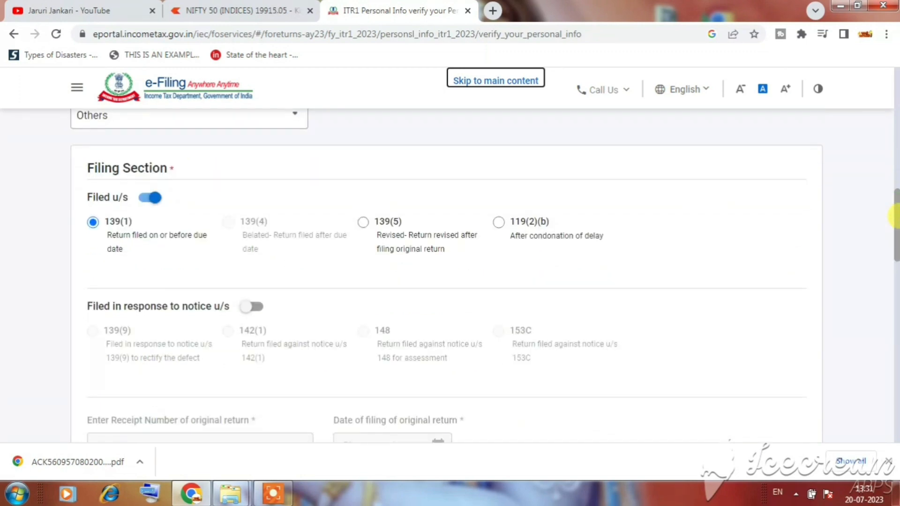
left_click_drag(148, 236, 199, 241)
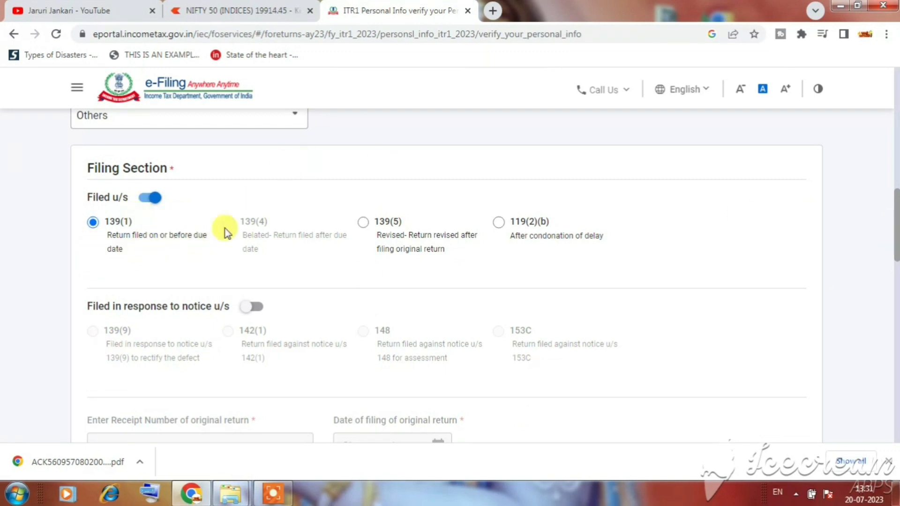
double_click(163, 235)
left_click(669, 234)
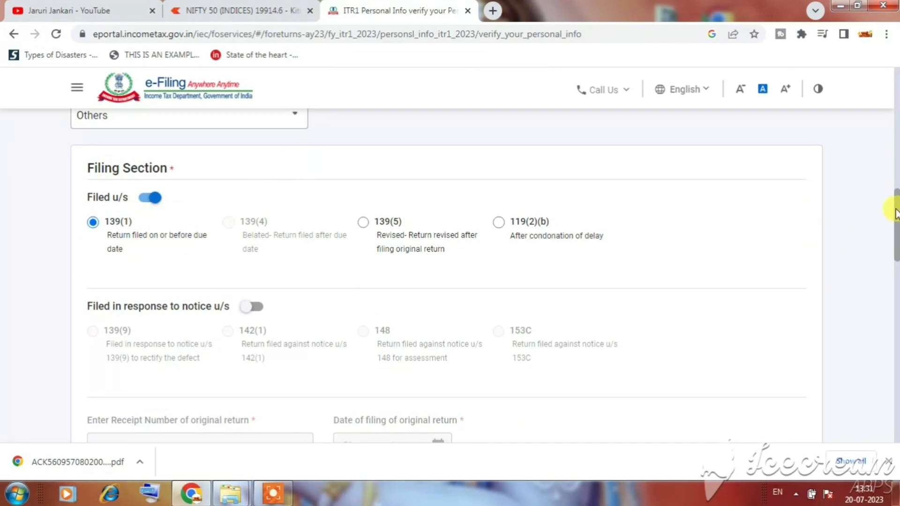
left_click_drag(895, 209, 894, 238)
scroll(894, 238, "down", 5)
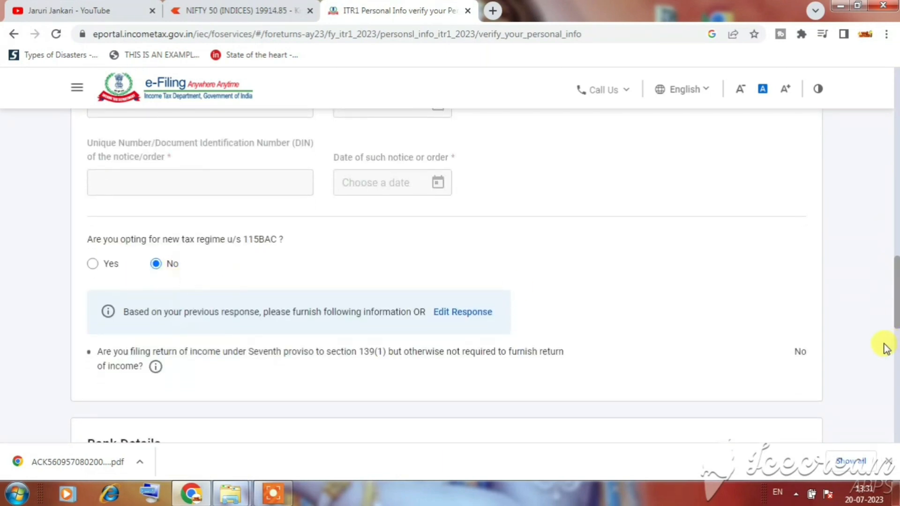
left_click_drag(893, 281, 895, 328)
left_click(664, 265)
scroll(895, 328, "down", 1)
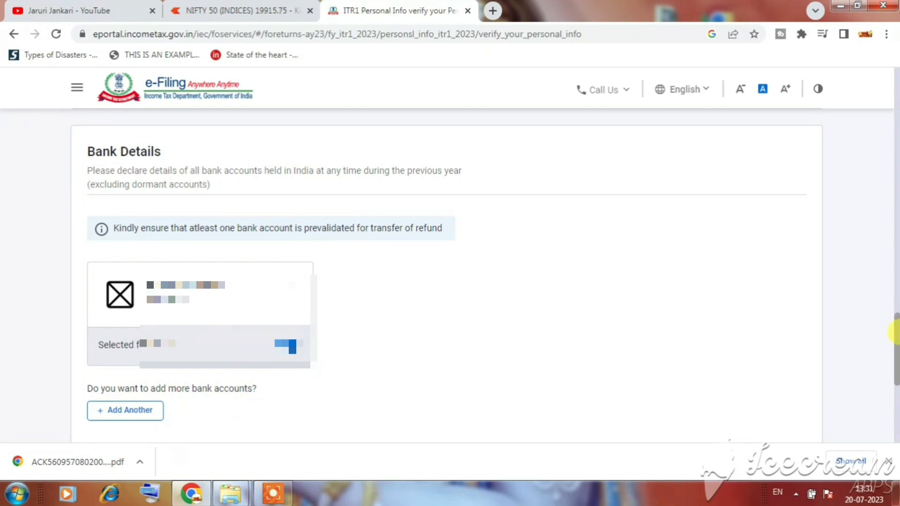
left_click_drag(895, 333, 869, 381)
left_click(794, 365)
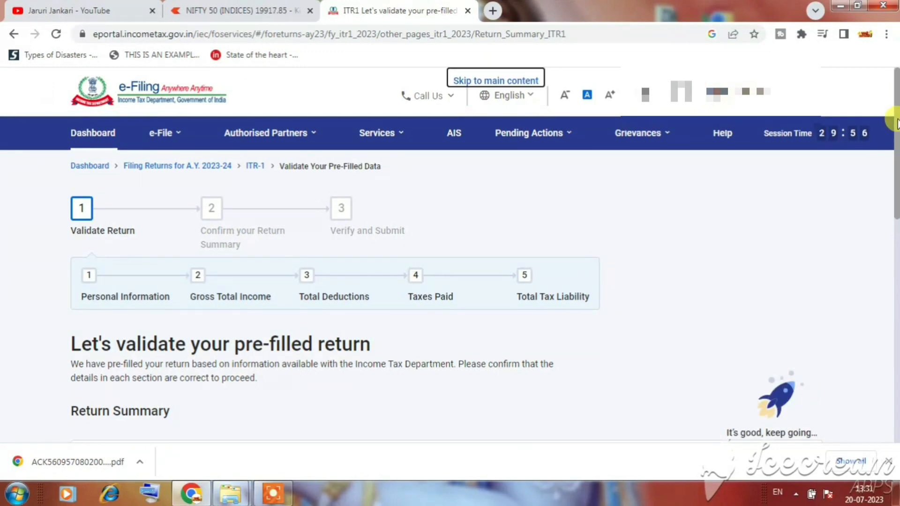
Step: Open the Gross Total Income section and continue past the Salary Exemption questions
scroll(896, 123, "down", 4)
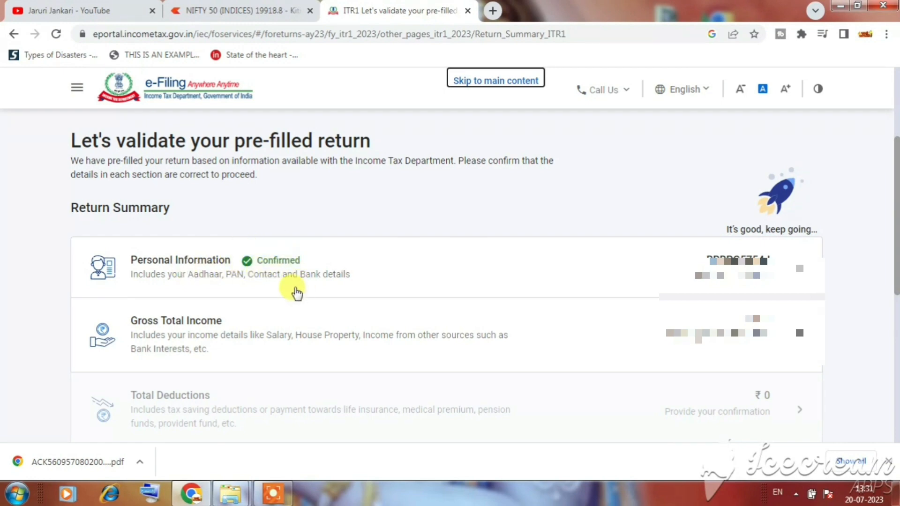
left_click(788, 333)
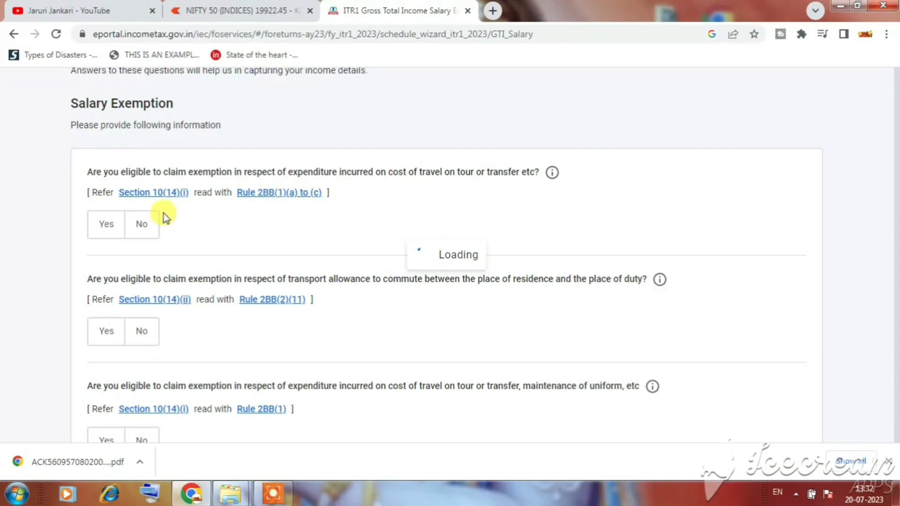
scroll(89, 110, "up", 4)
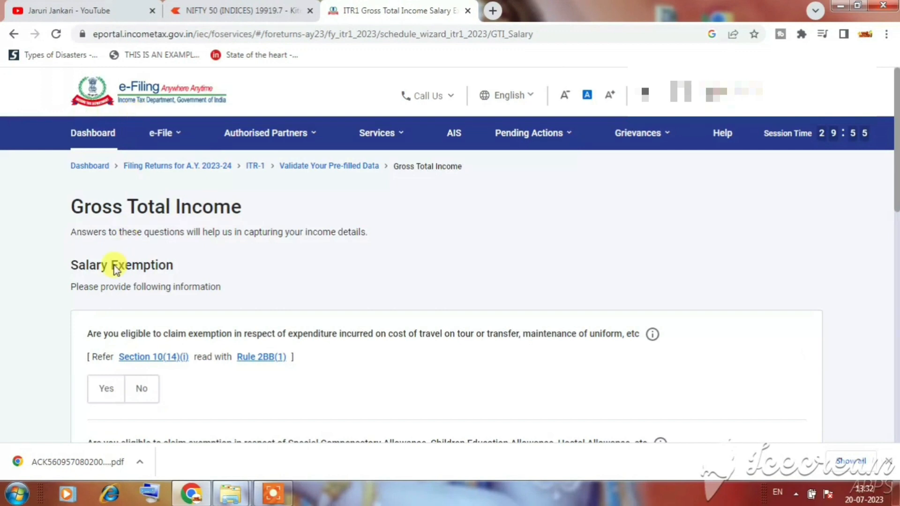
left_click_drag(86, 266, 169, 288)
left_click(239, 396)
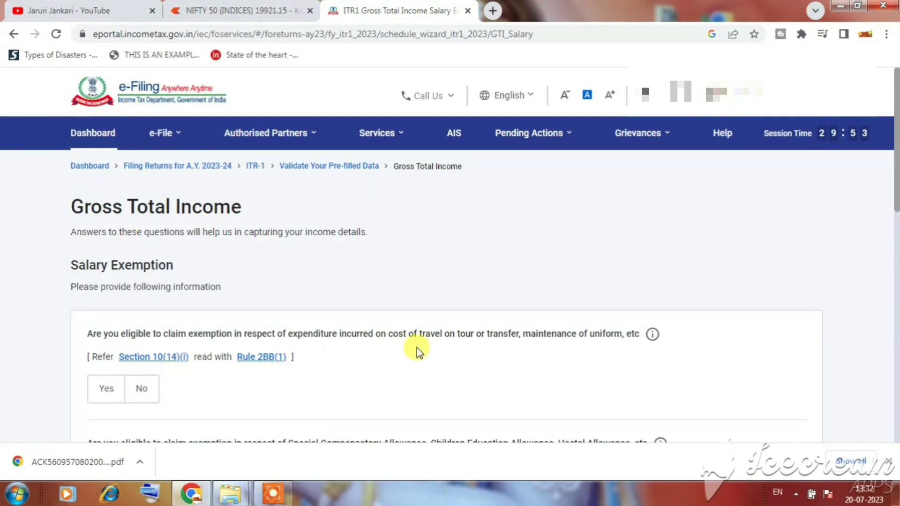
scroll(417, 348, "down", 12)
left_click(800, 265)
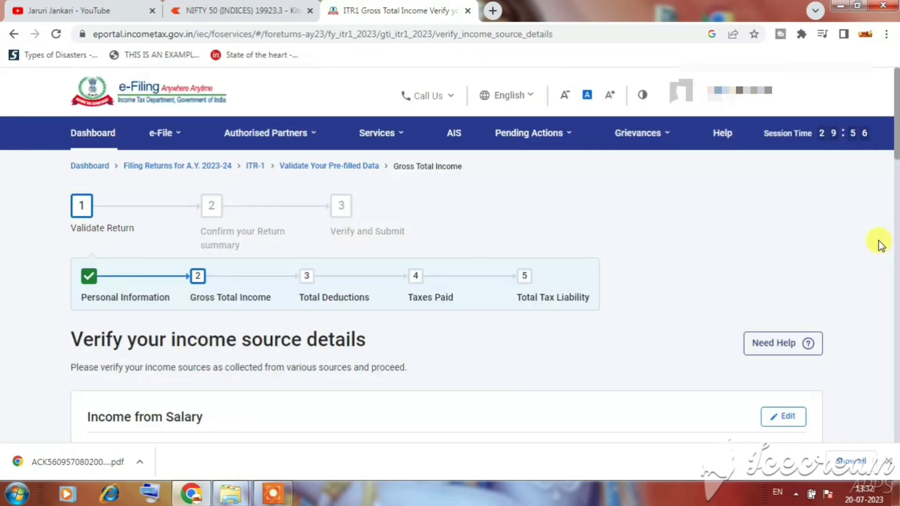
Step: Review income cards down to Income from other sources and add another other-source income
left_click_drag(897, 151, 895, 256)
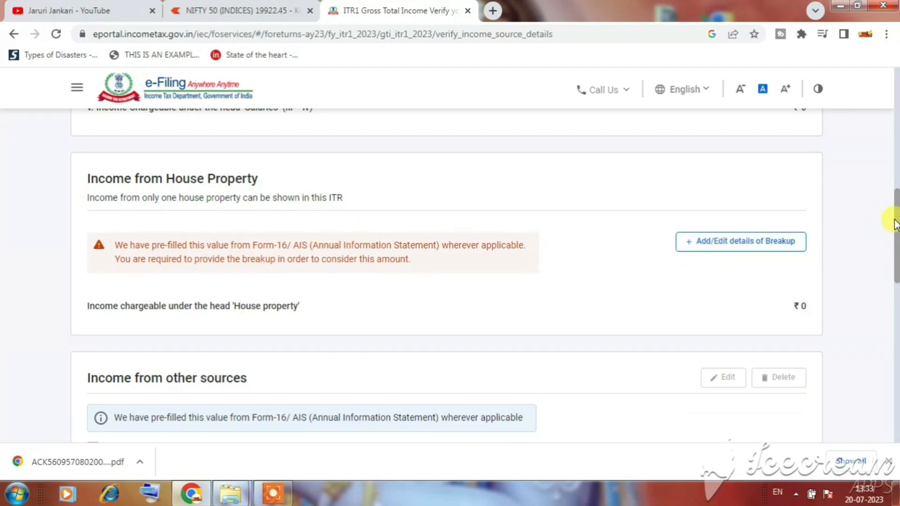
left_click_drag(896, 223, 895, 280)
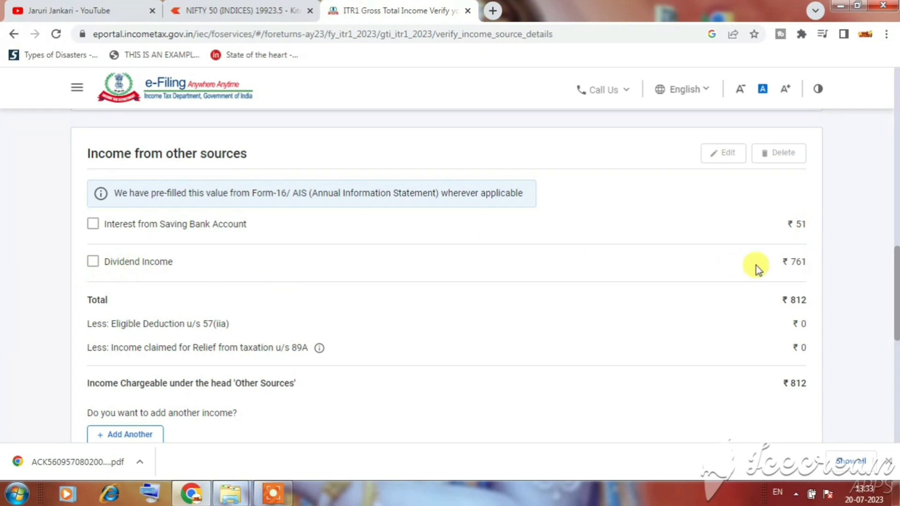
left_click_drag(781, 265, 809, 266)
left_click(745, 277)
left_click_drag(898, 281, 897, 313)
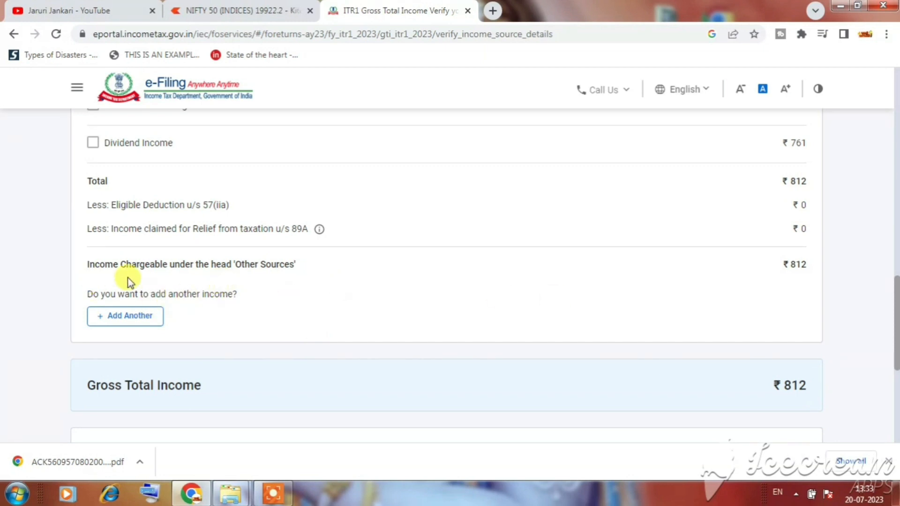
left_click_drag(143, 265, 231, 265)
left_click(298, 279)
left_click(135, 322)
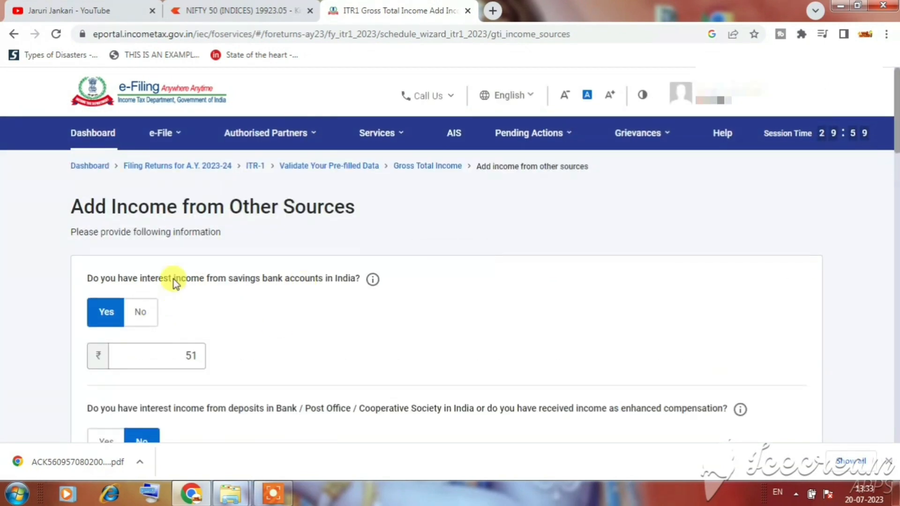
left_click_drag(228, 278, 295, 283)
left_click(316, 299)
scroll(264, 322, "down", 4)
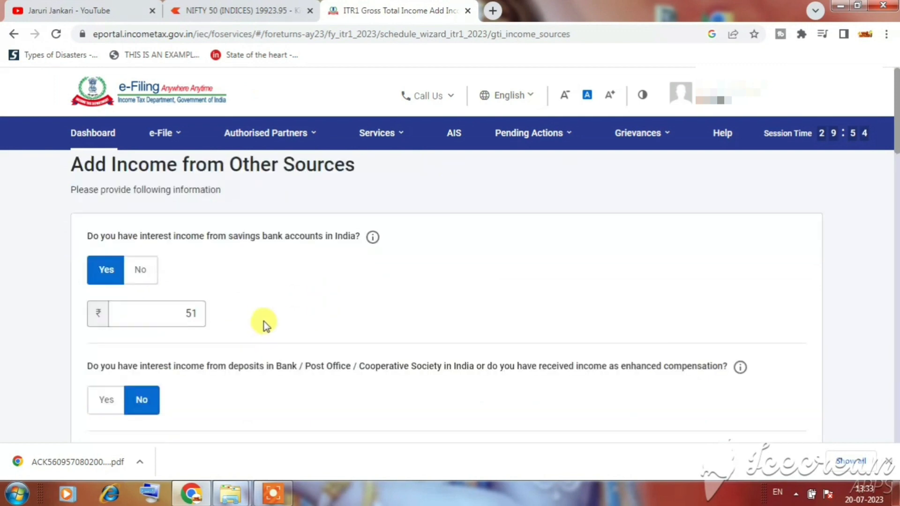
left_click_drag(256, 243, 105, 287)
left_click(231, 280)
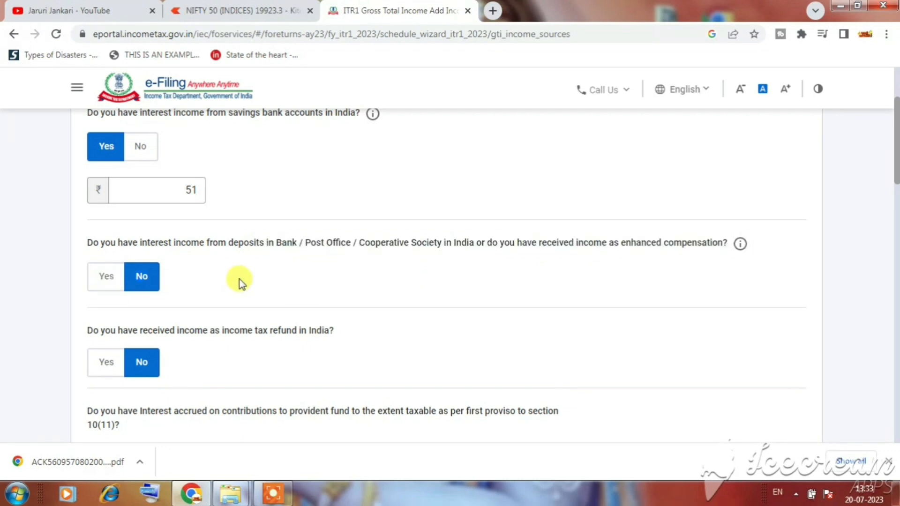
scroll(328, 277, "down", 3)
scroll(276, 289, "down", 2)
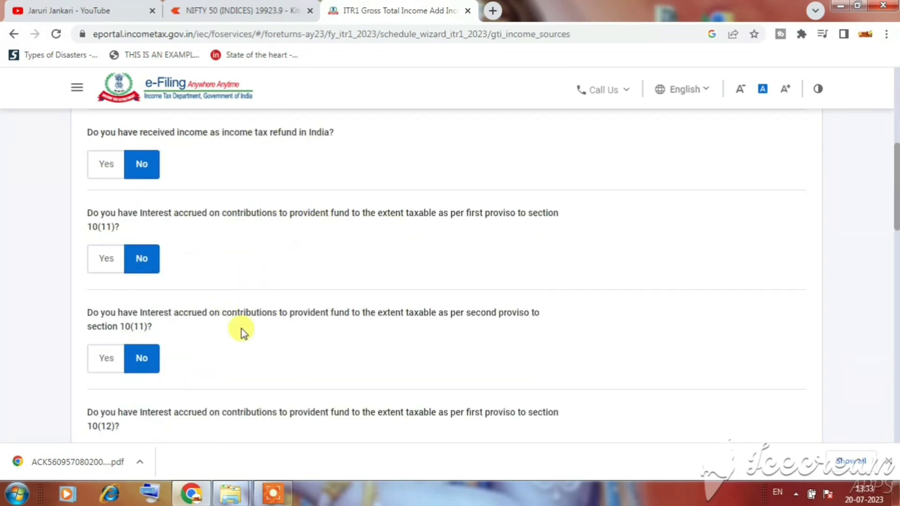
scroll(241, 328, "down", 4)
scroll(277, 320, "down", 4)
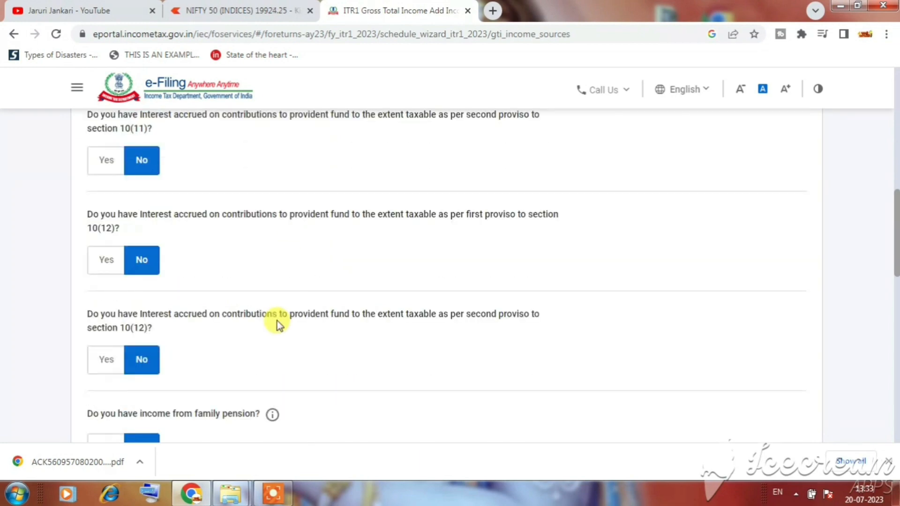
scroll(287, 309, "down", 2)
scroll(288, 305, "down", 2)
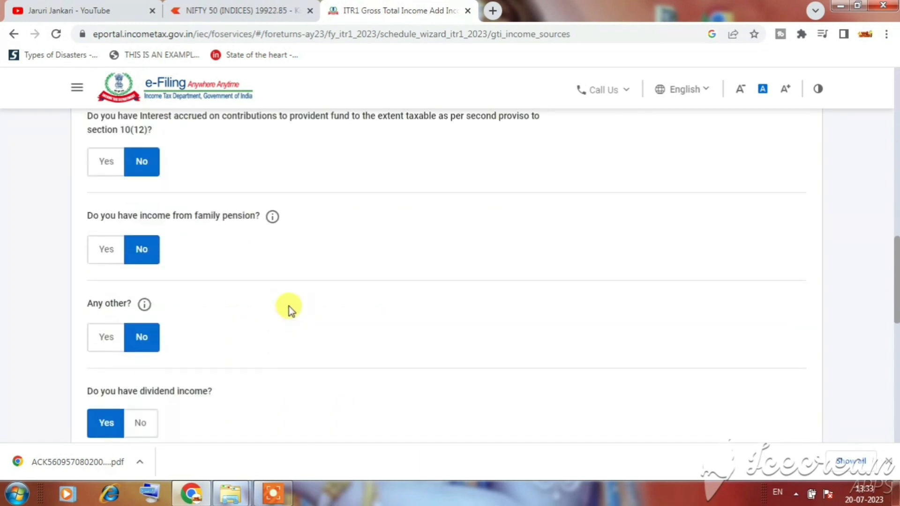
scroll(356, 304, "down", 2)
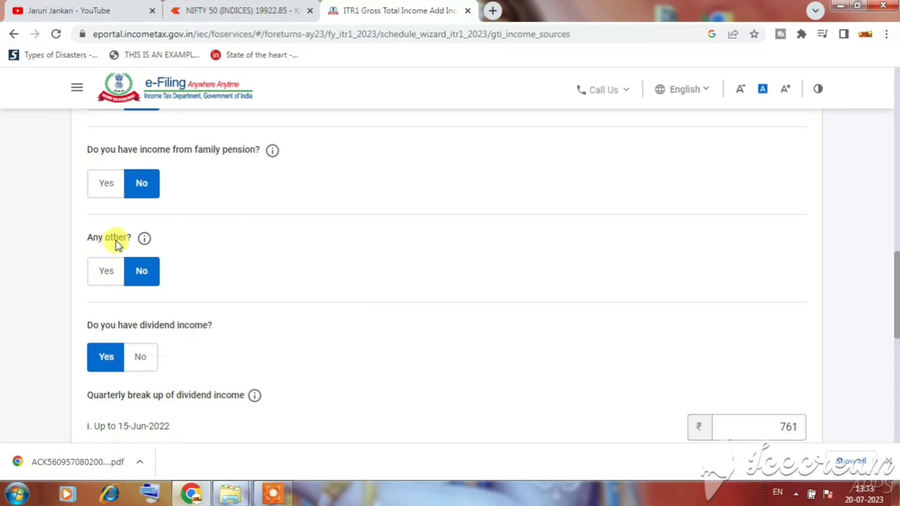
Step: Answer Yes to 'Any other?' income with an amount of 1,25,000
left_click(107, 276)
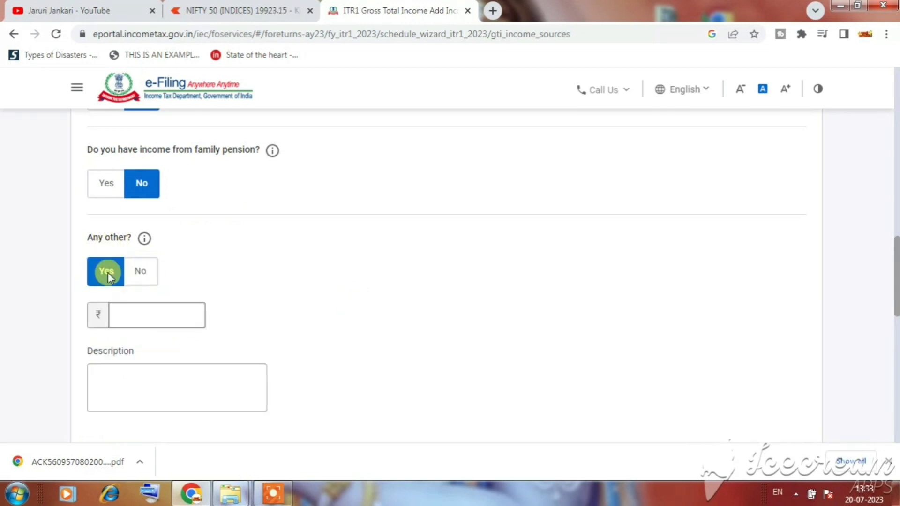
left_click(149, 313)
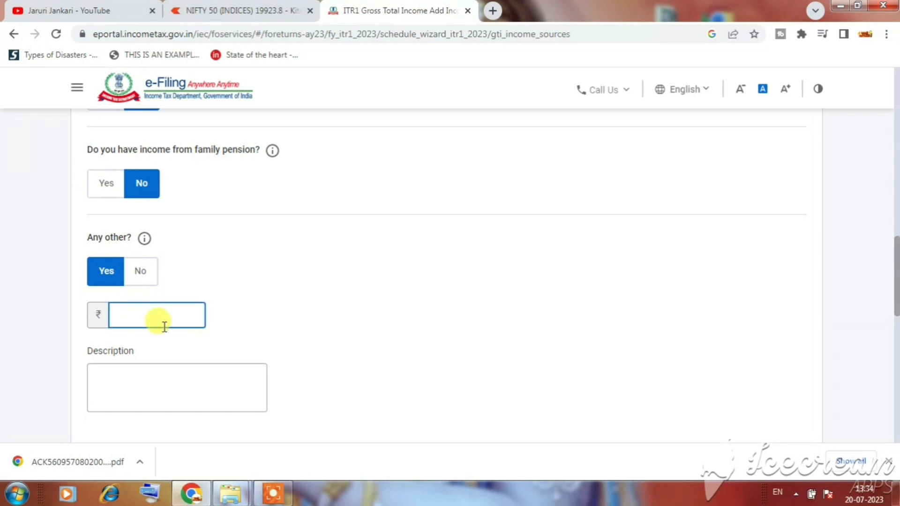
type("125000")
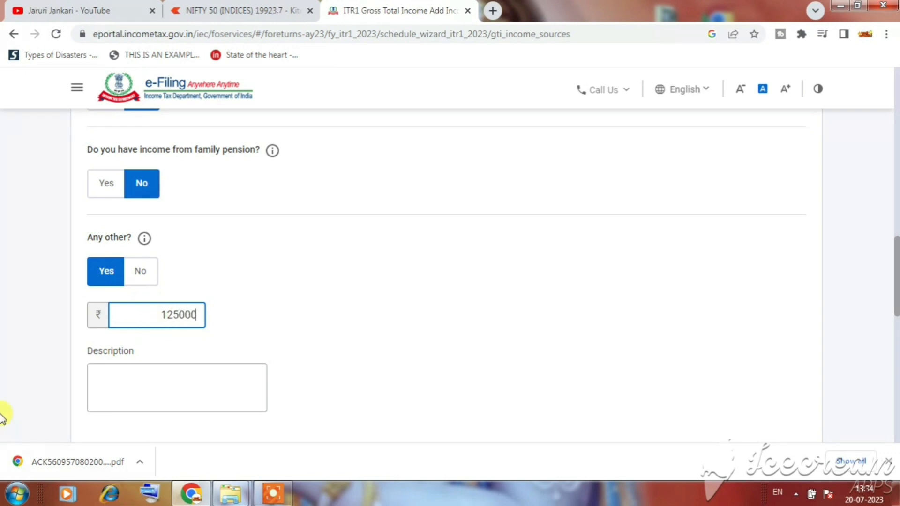
Step: Describe it as online earning, YouTube channel earning, gift from parents and home savings
left_click(115, 376)
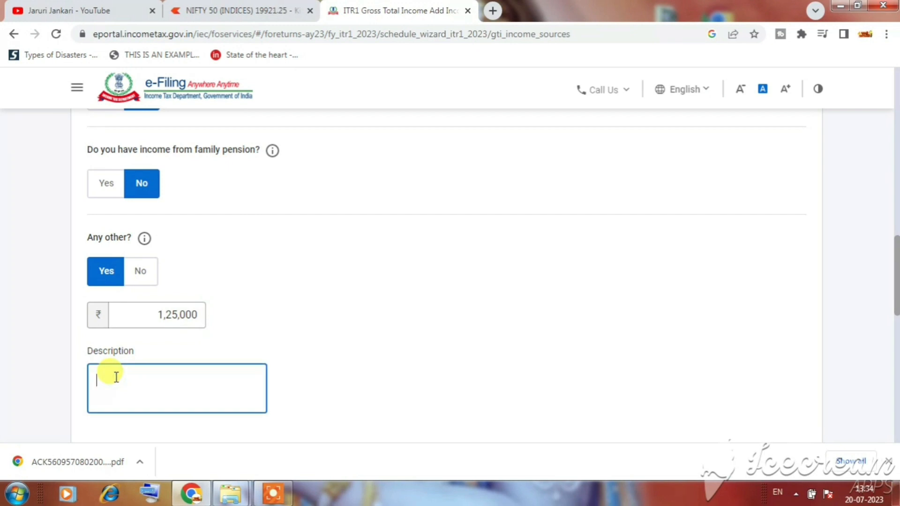
type("online ear")
key("BackSpace")
type("ni")
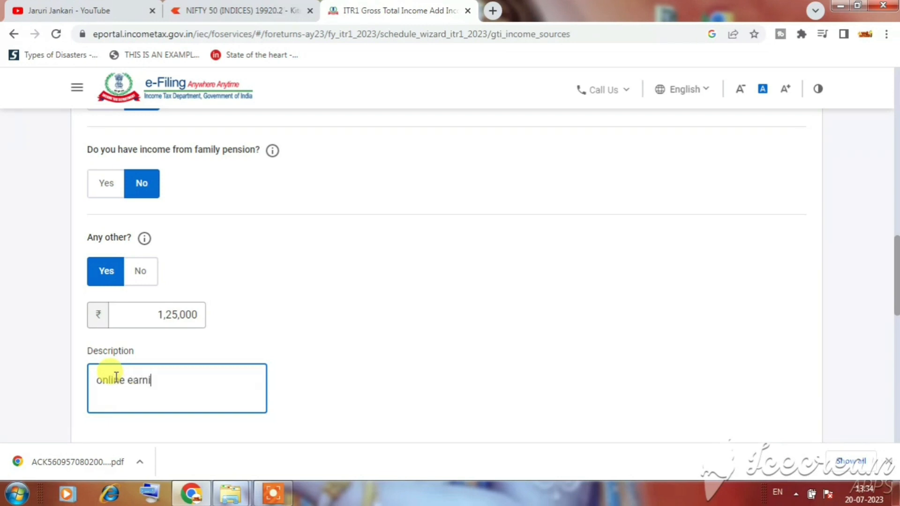
type("ng,you tube chan")
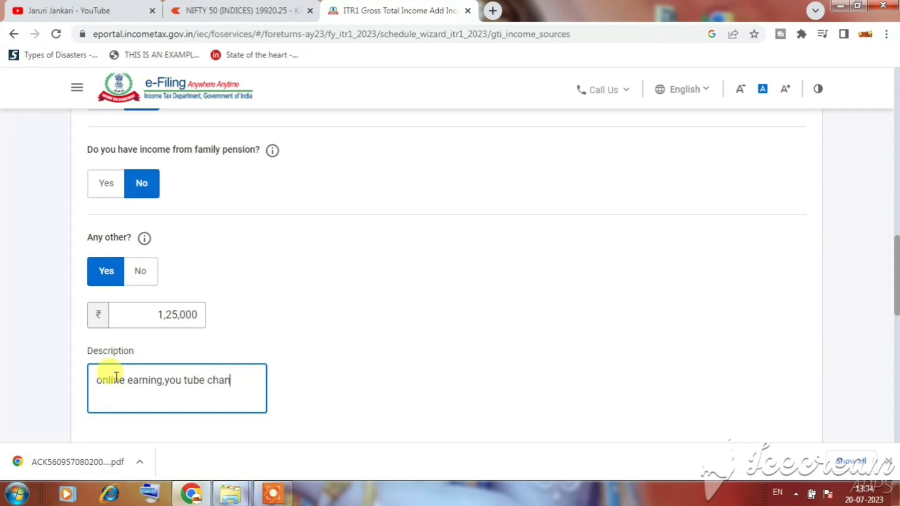
type("nel earning,")
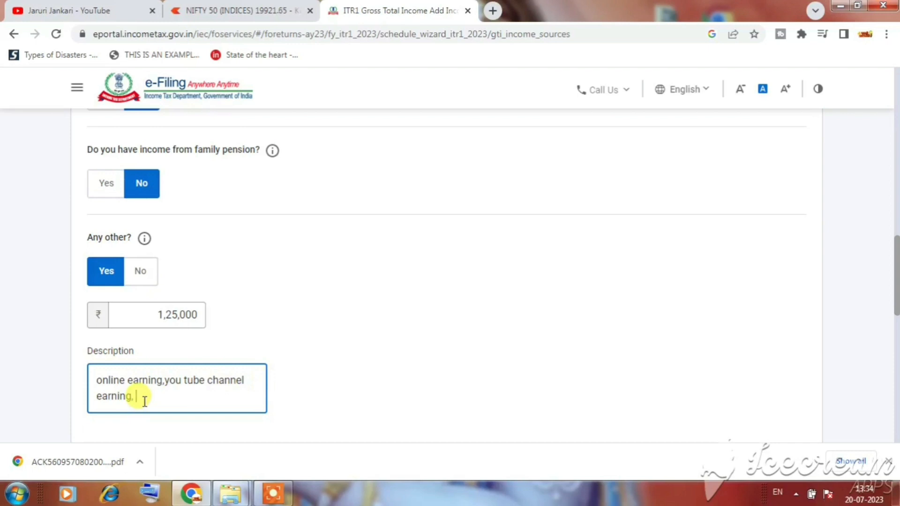
type(" pare")
key("BackSpace")
key("BackSpace")
type("gift b")
key("BackSpace")
type("from")
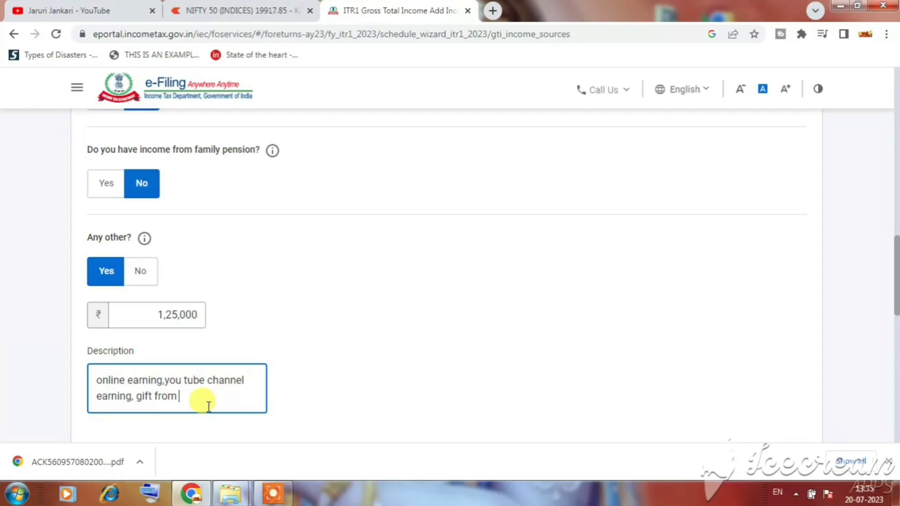
type("parents,s")
type("aving ")
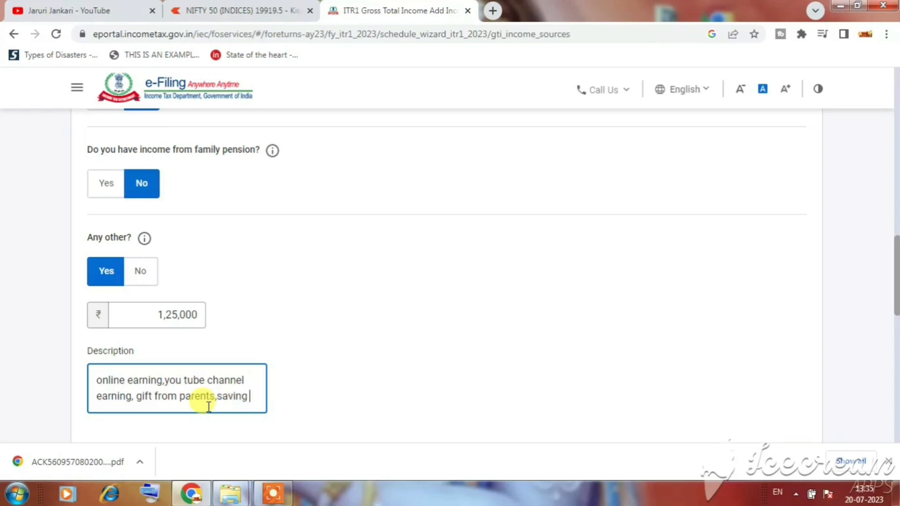
type("from ho")
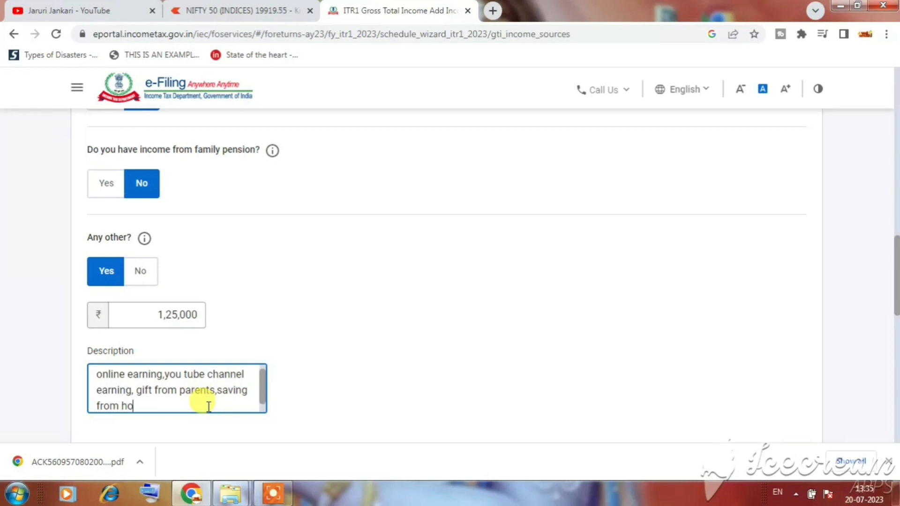
type("me expenses.")
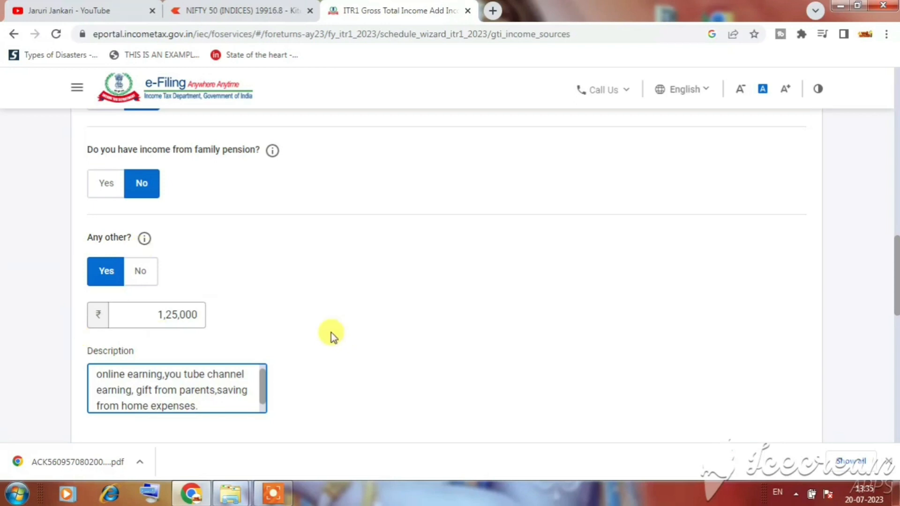
Step: Finish the description, check the ₹761 dividend income and submit the income answers
left_click(398, 358)
scroll(241, 335, "down", 4)
scroll(287, 283, "down", 3)
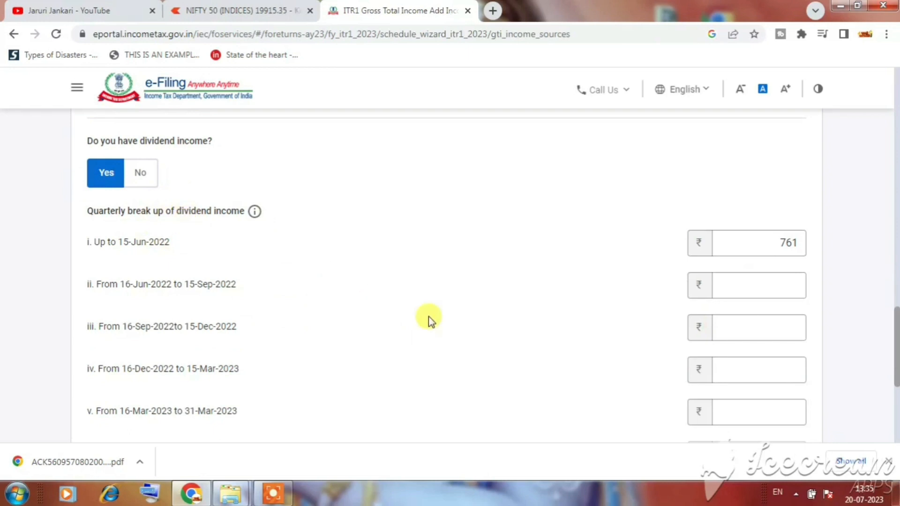
scroll(478, 279, "down", 4)
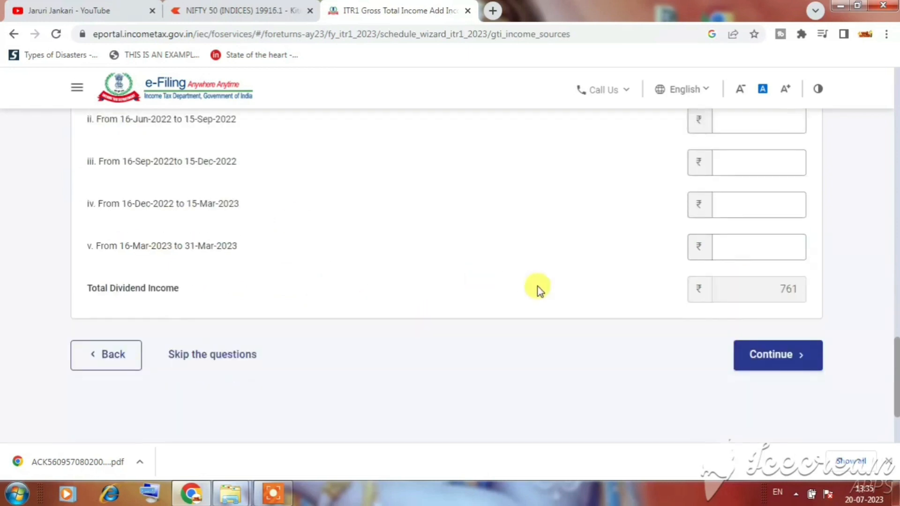
left_click(769, 323)
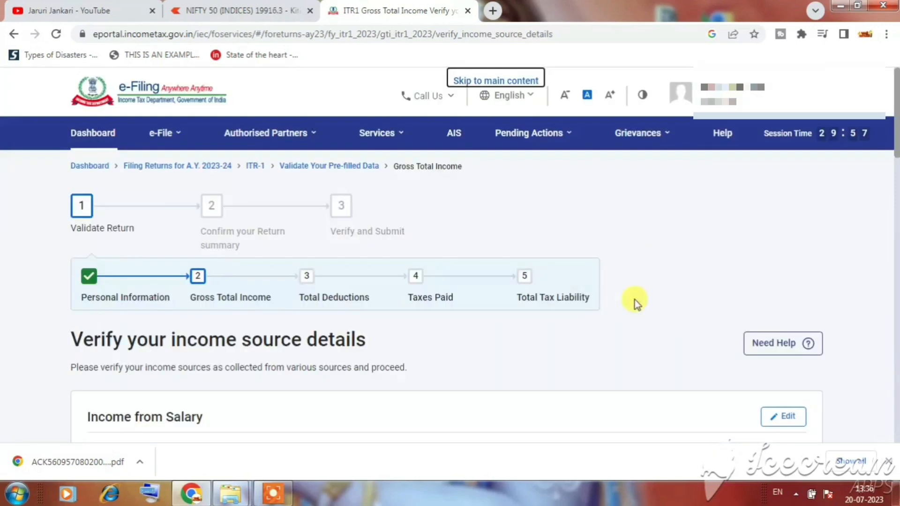
Step: Review the income source cards, including ₹0 house property income, and confirm them
scroll(627, 299, "down", 5)
scroll(732, 327, "down", 20)
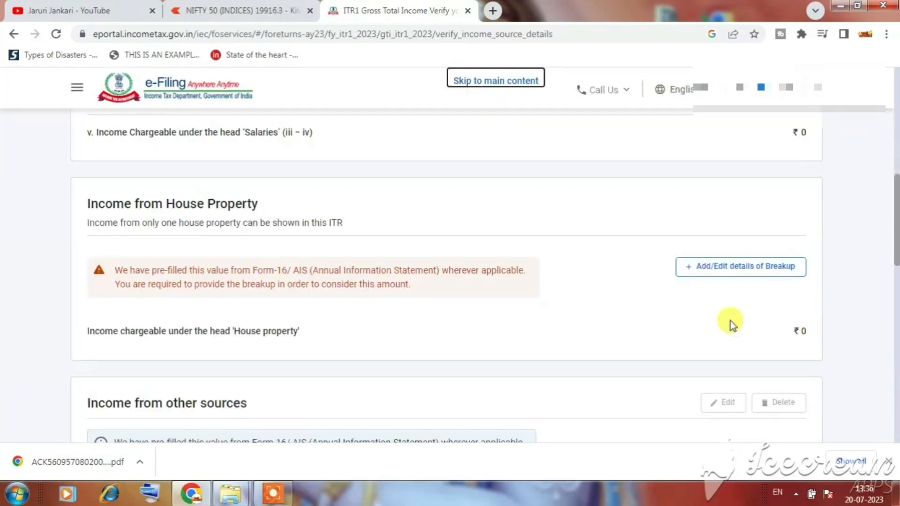
scroll(767, 324, "down", 2)
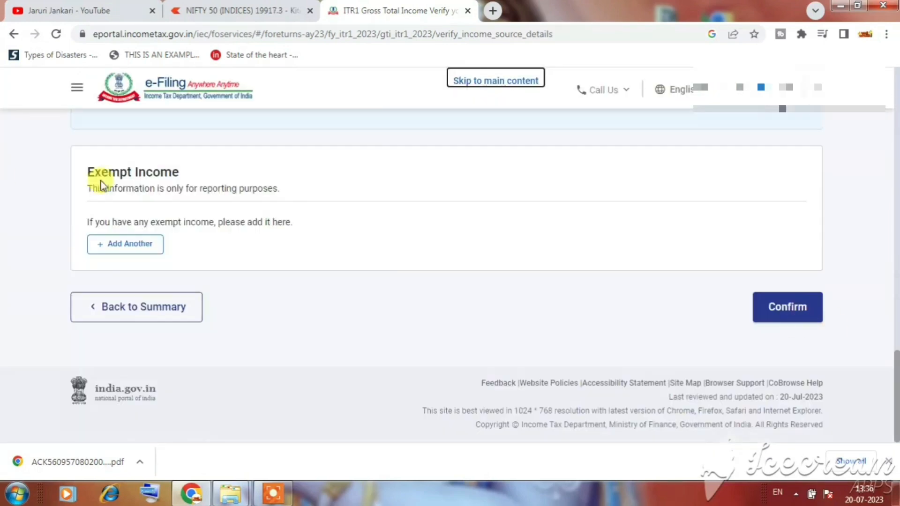
scroll(773, 318, "up", 3)
scroll(797, 328, "down", 1)
scroll(823, 307, "down", 2)
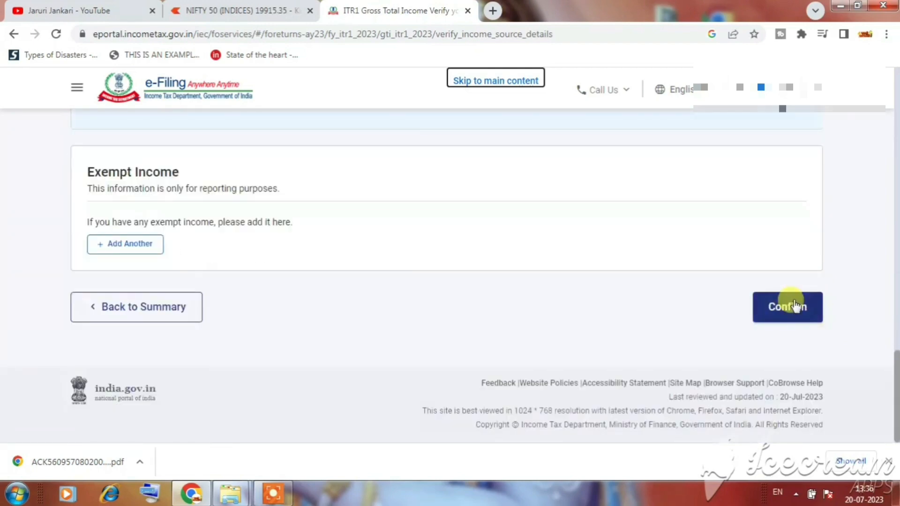
left_click(792, 306)
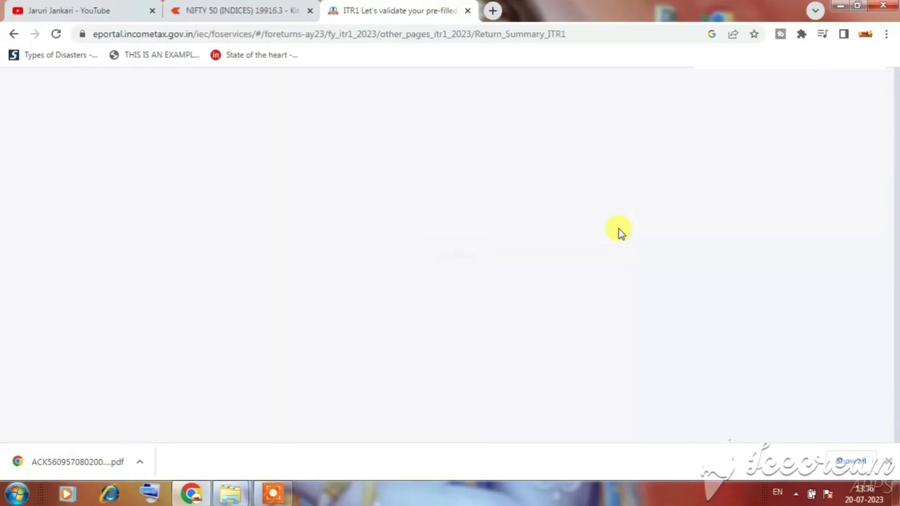
Step: Confirm Gross Total Income of ₹1,25,812 and open the Total Deductions questions
scroll(621, 230, "down", 5)
scroll(676, 256, "down", 1)
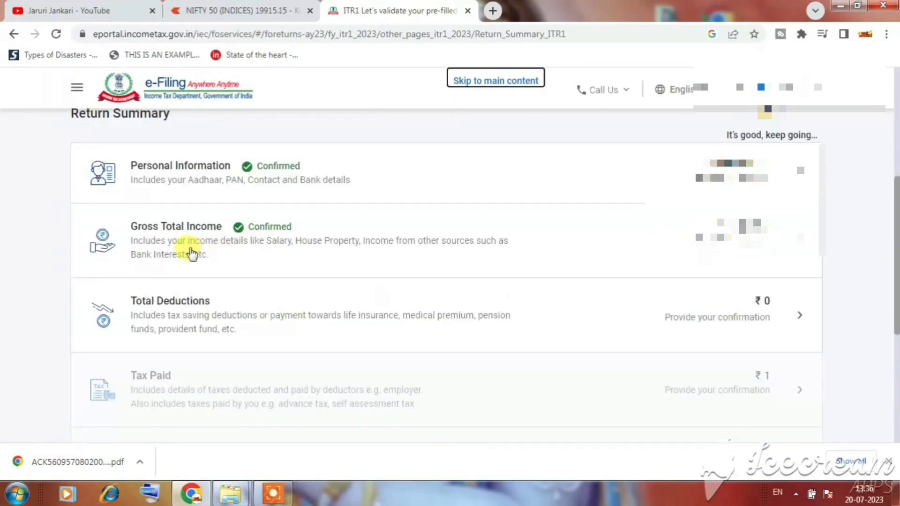
left_click_drag(143, 302, 245, 305)
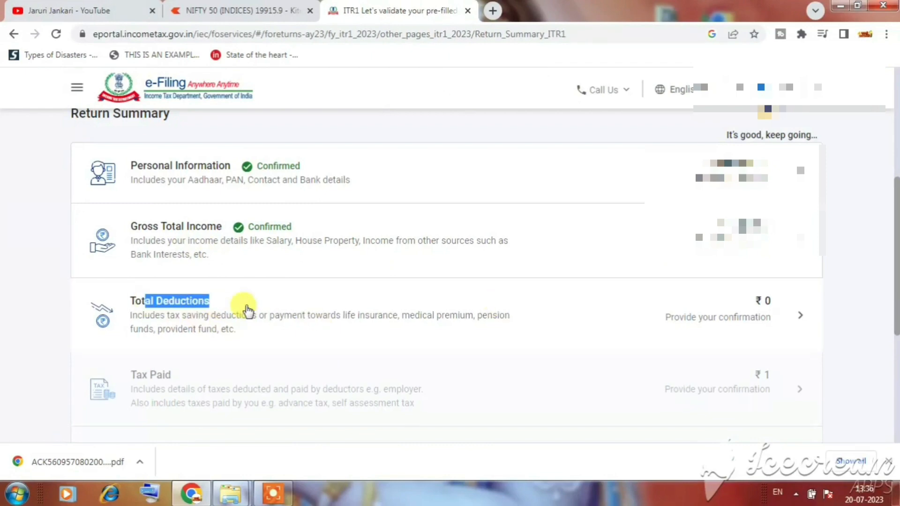
left_click(791, 350)
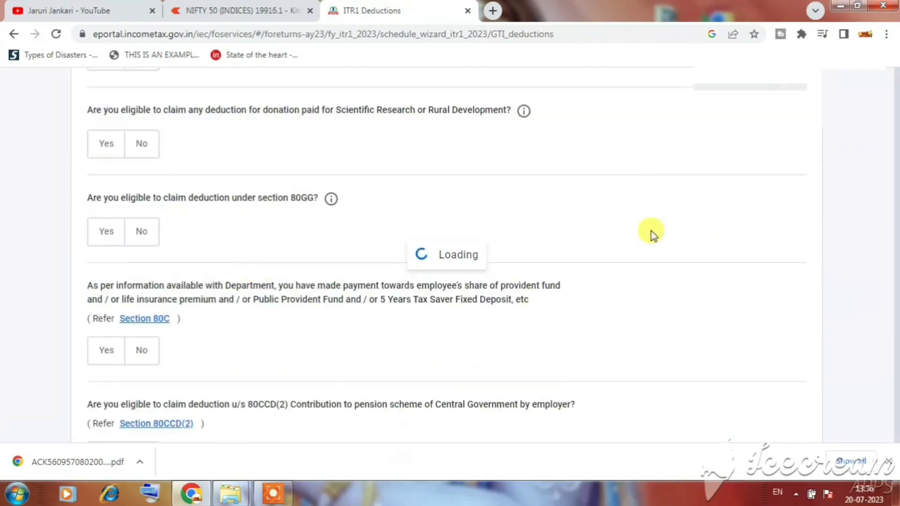
Step: Pass the 80GG, 80C, 80CCD(2) and 80D eligibility questions to see Total Deductions of 0
scroll(637, 234, "down", 15)
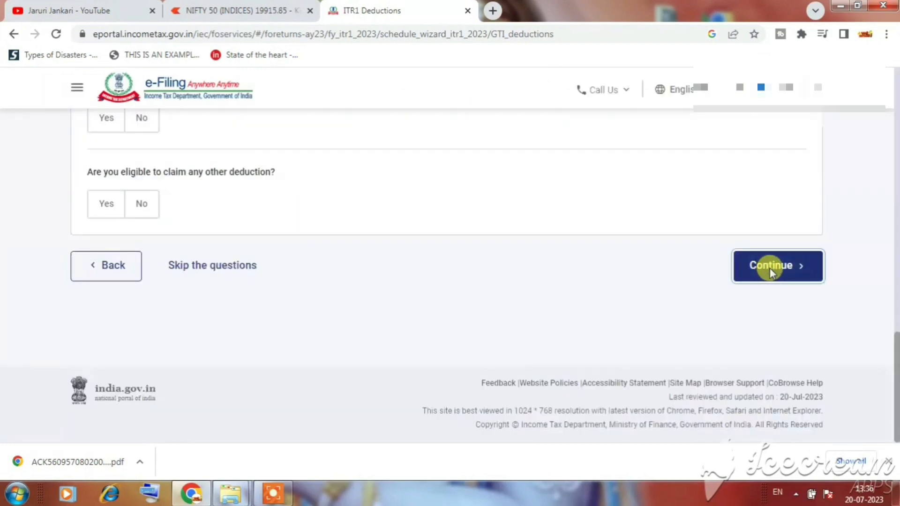
left_click(770, 267)
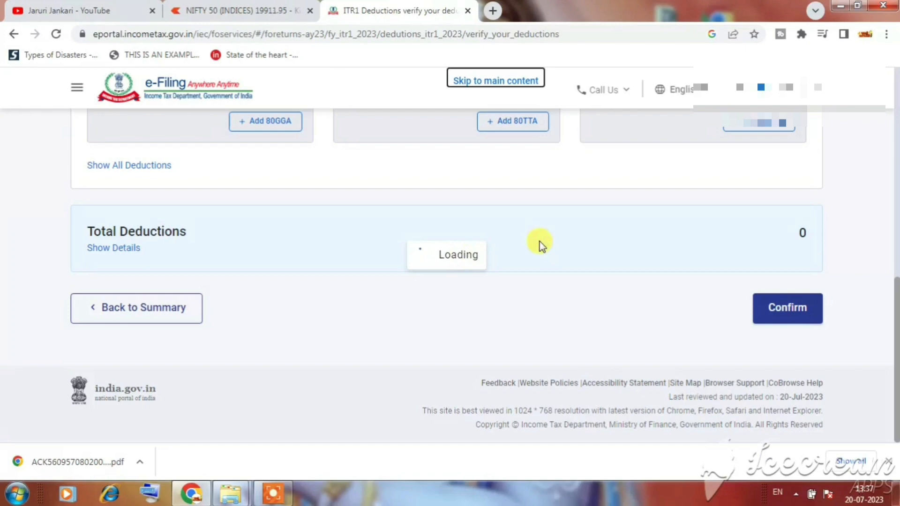
Step: Wait out Chrome's Page Unresponsive warning and confirm Total Deductions of ₹0
left_click(501, 177)
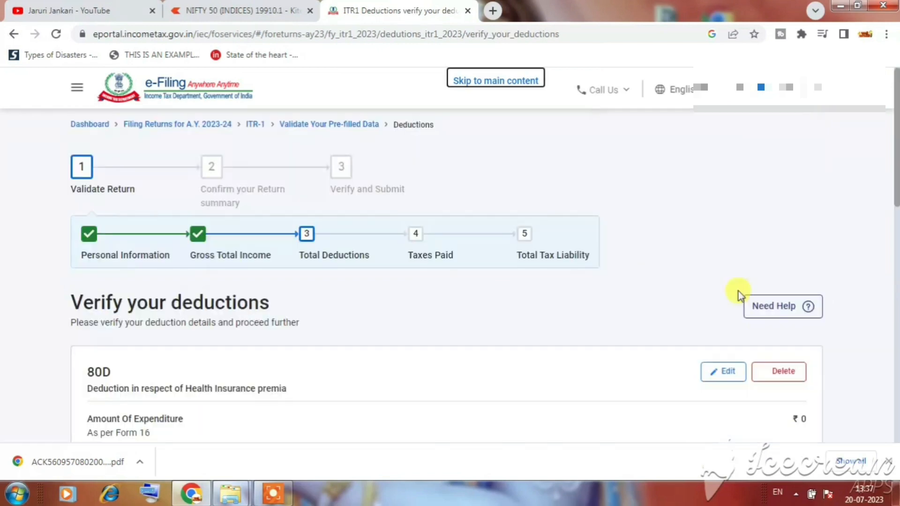
scroll(586, 316, "down", 4)
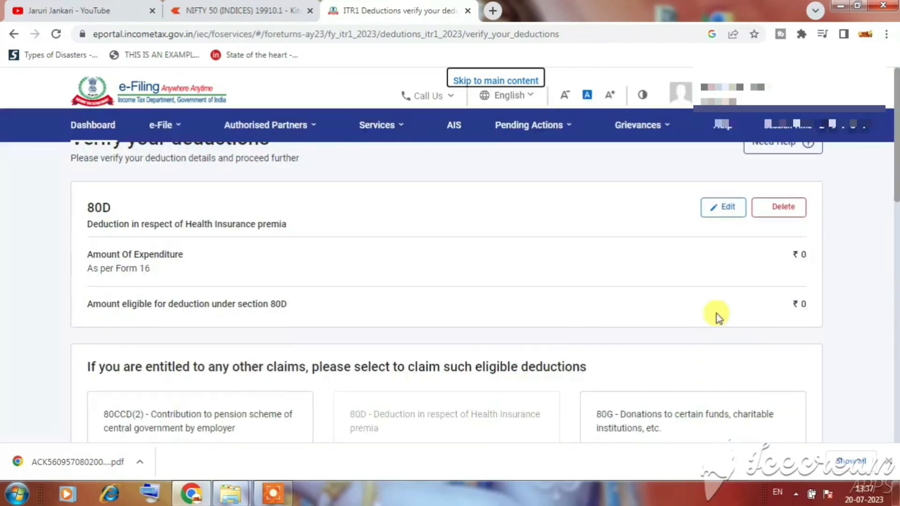
scroll(720, 317, "down", 10)
left_click(795, 309)
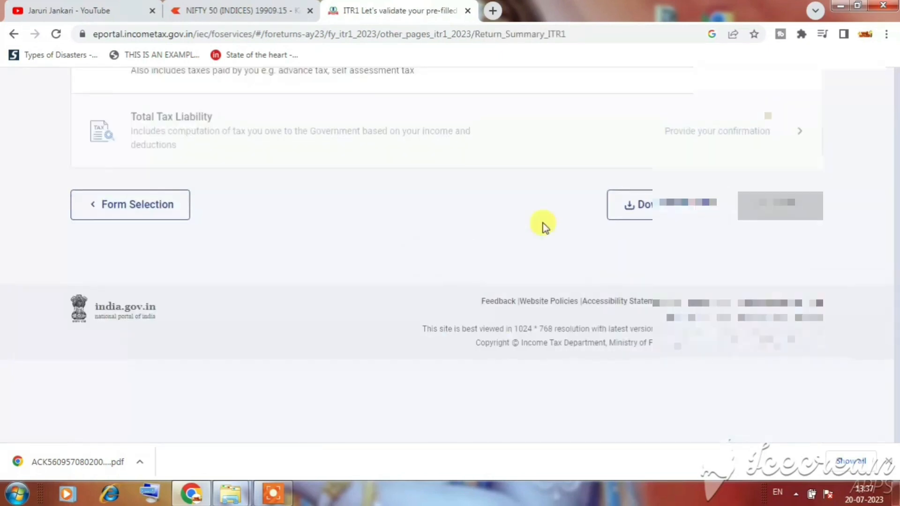
Step: Open the Tax Paid verification page showing TDS totals and Total Taxes Paid of 1
scroll(281, 365, "down", 2)
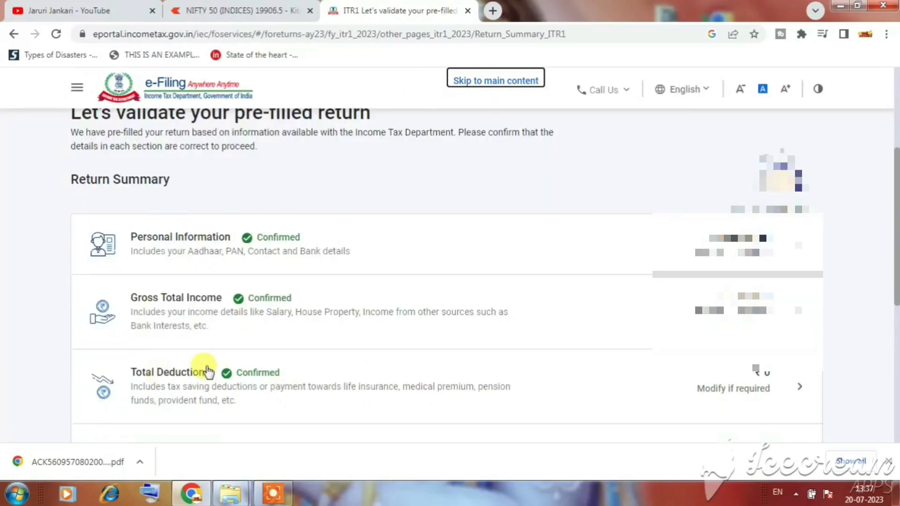
scroll(225, 337, "down", 1)
scroll(562, 321, "down", 1)
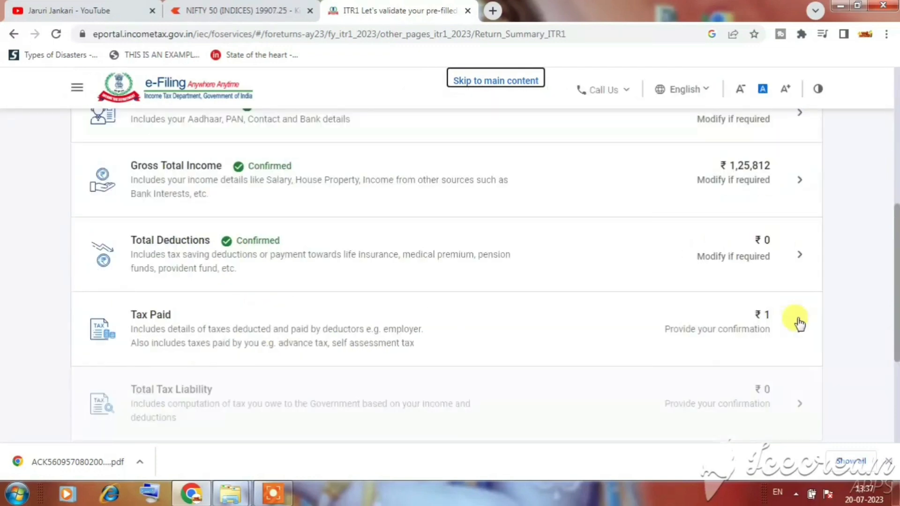
left_click(799, 323)
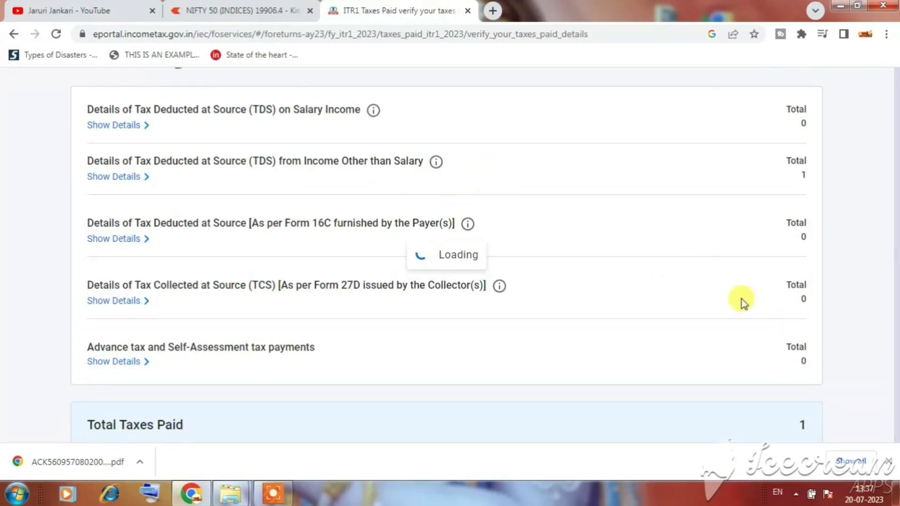
Step: Confirm the Tax Paid of ₹1, returning to the Return Summary with four sections confirmed
scroll(676, 237, "down", 10)
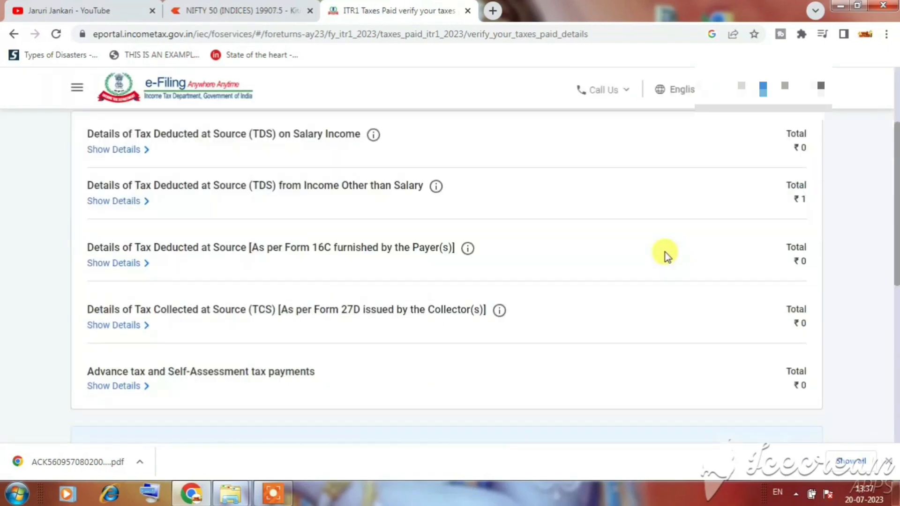
left_click(788, 315)
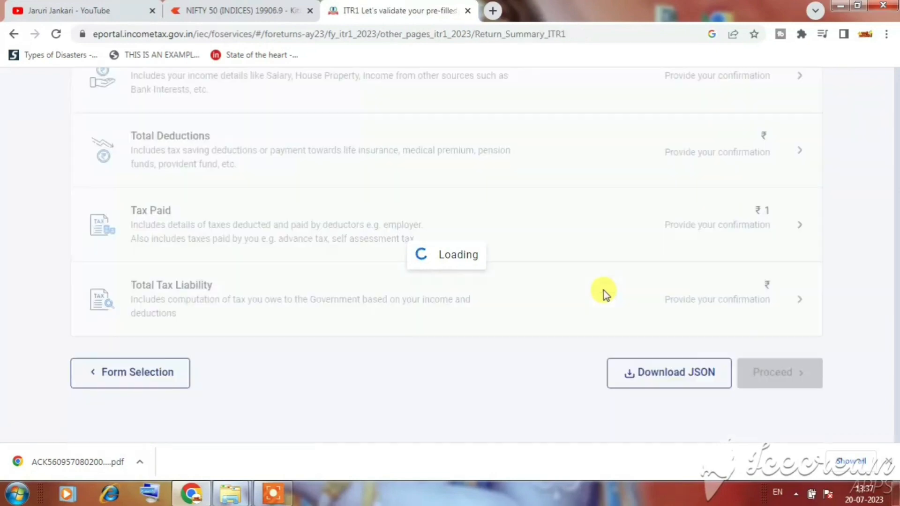
scroll(513, 302, "down", 10)
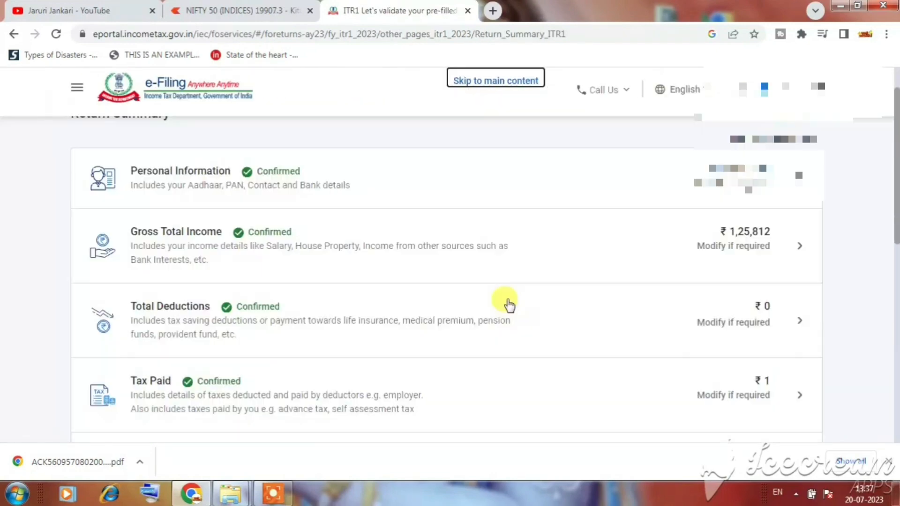
Step: Review and confirm the Total Tax Liability of ₹0
left_click(762, 320)
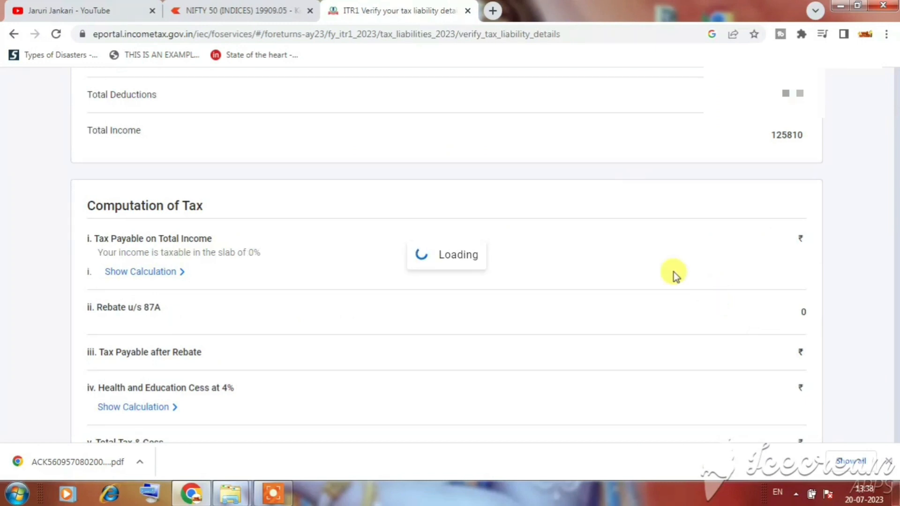
scroll(645, 246, "up", 5)
scroll(645, 247, "down", 10)
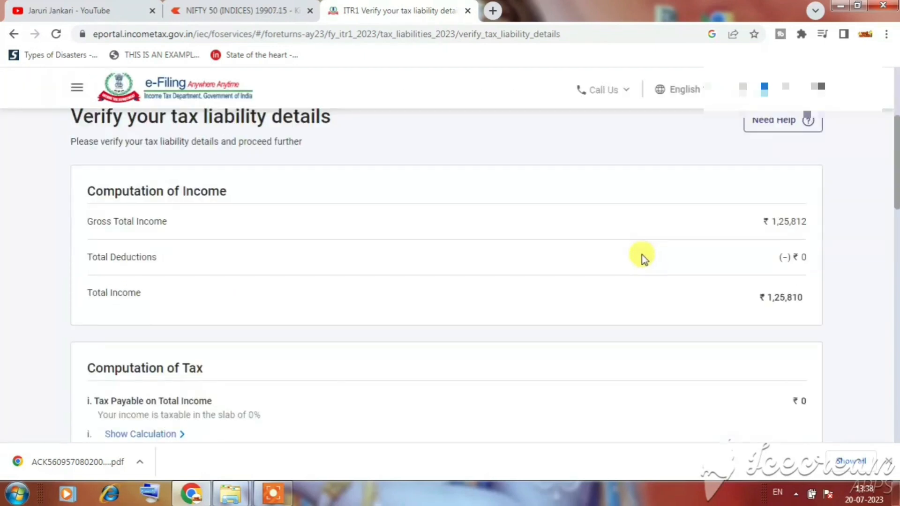
scroll(645, 260, "down", 10)
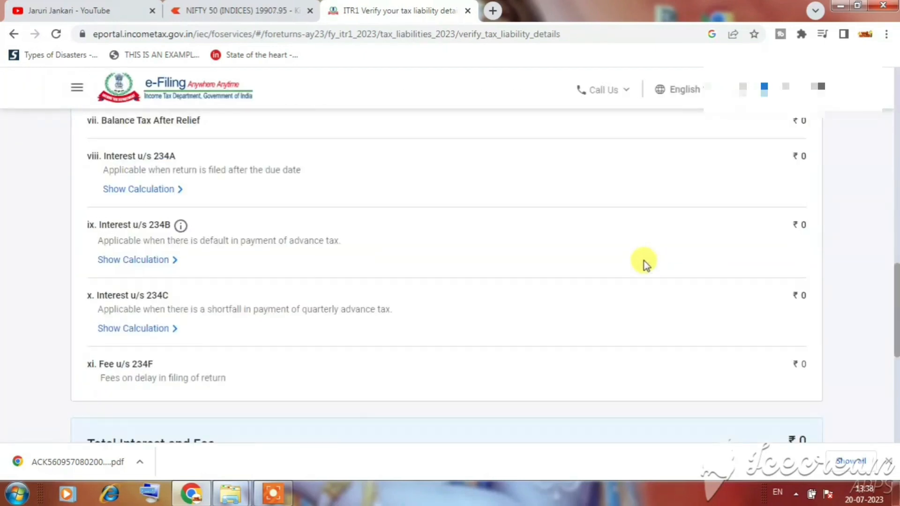
left_click(787, 289)
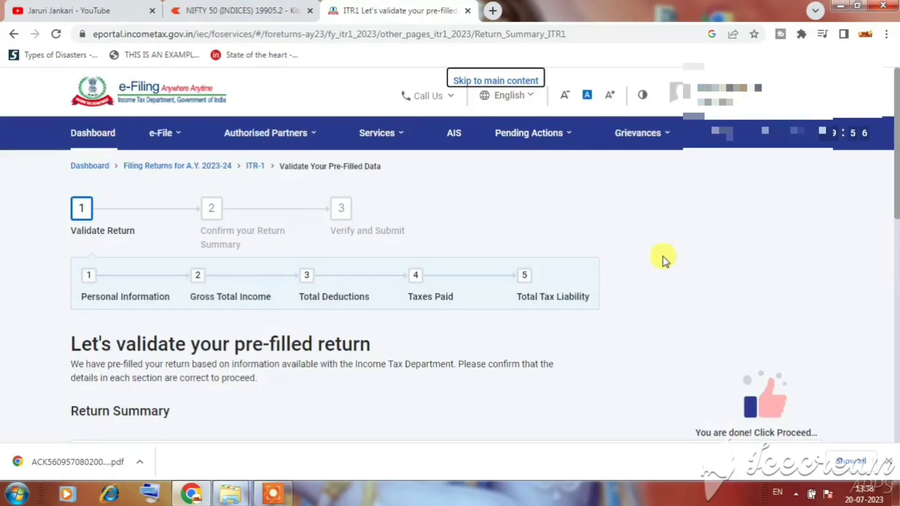
Step: Scroll through the Return Summary to check all five sections show Confirmed
scroll(661, 257, "down", 10)
scroll(164, 196, "up", 4)
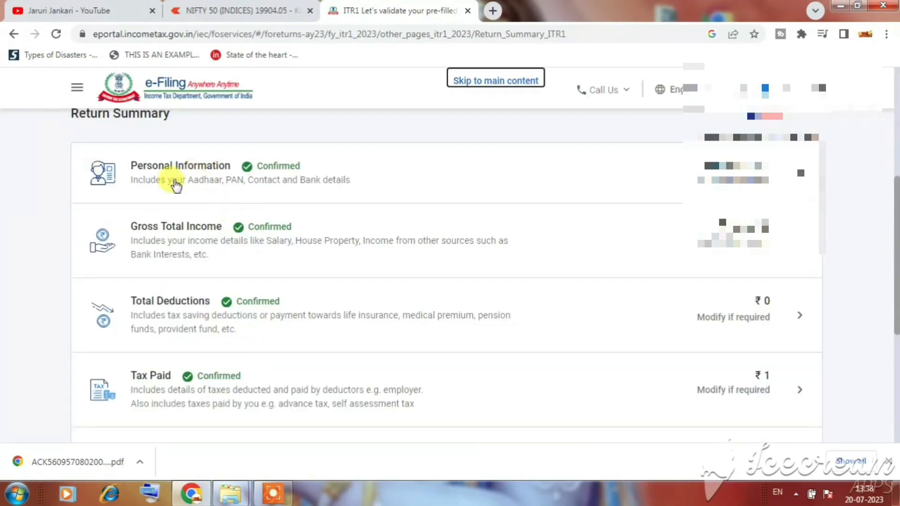
scroll(188, 199, "up", 2)
scroll(213, 196, "down", 2)
scroll(256, 276, "down", 3)
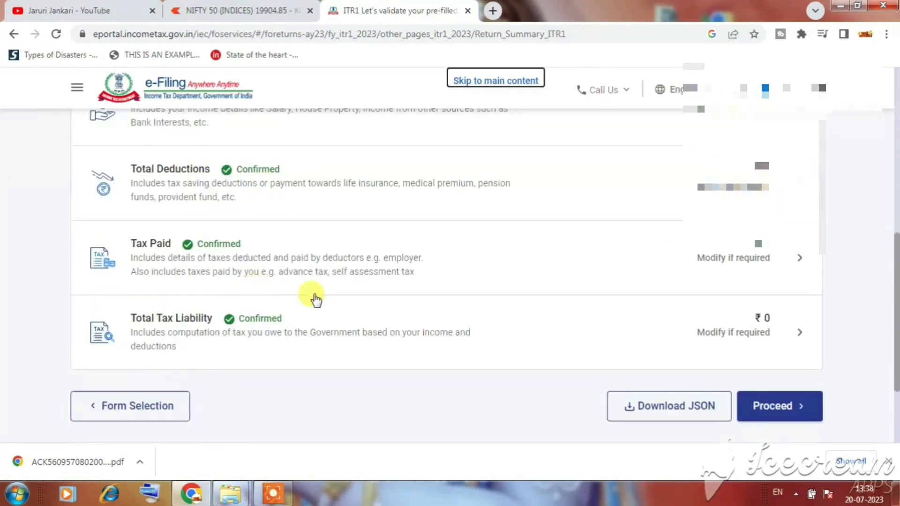
Step: Proceed to Preview Return and accept the declaration dated 20-Jul-2023
left_click(778, 413)
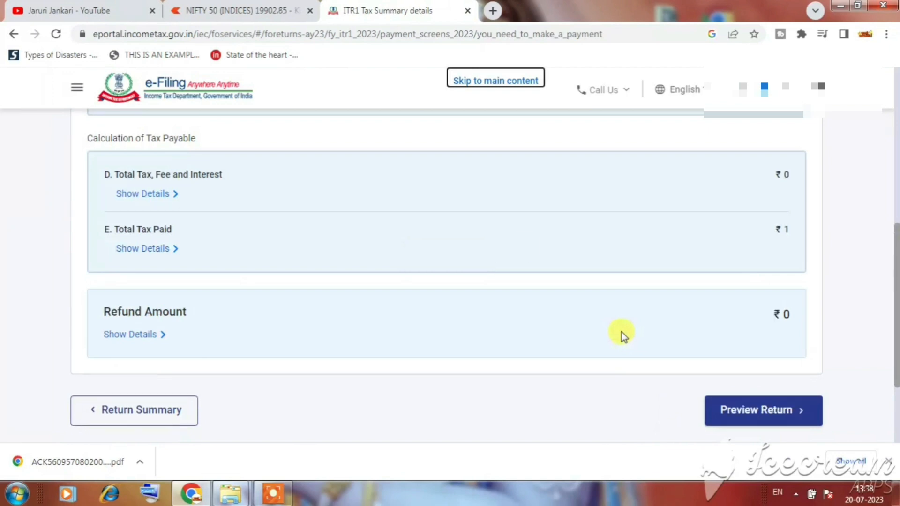
scroll(599, 335, "down", 10)
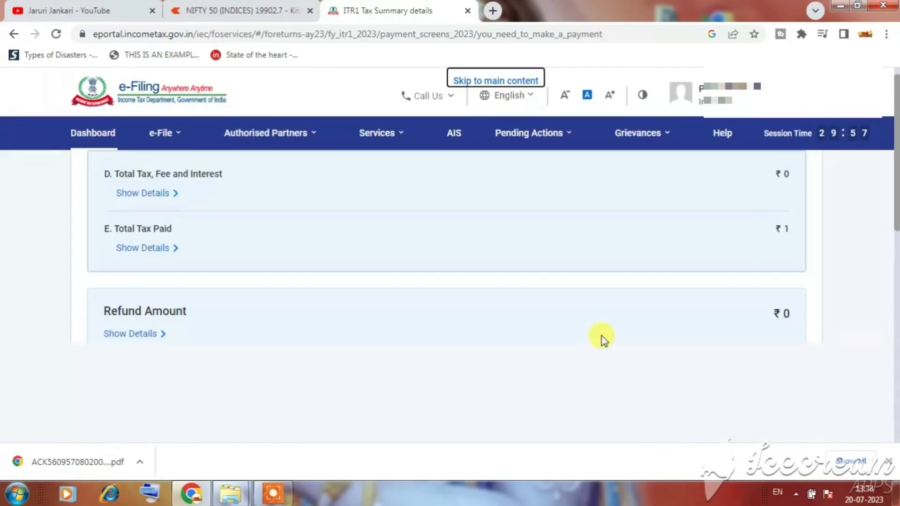
left_click(753, 287)
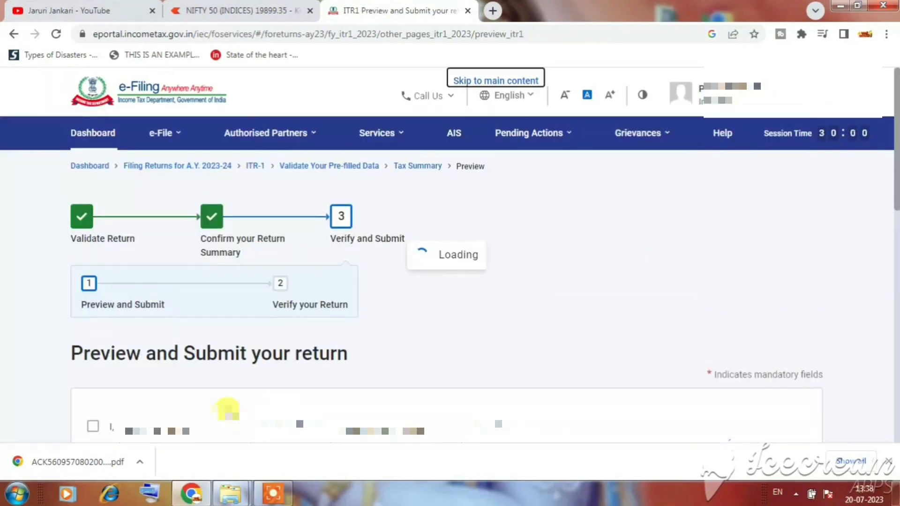
scroll(141, 337, "down", 3)
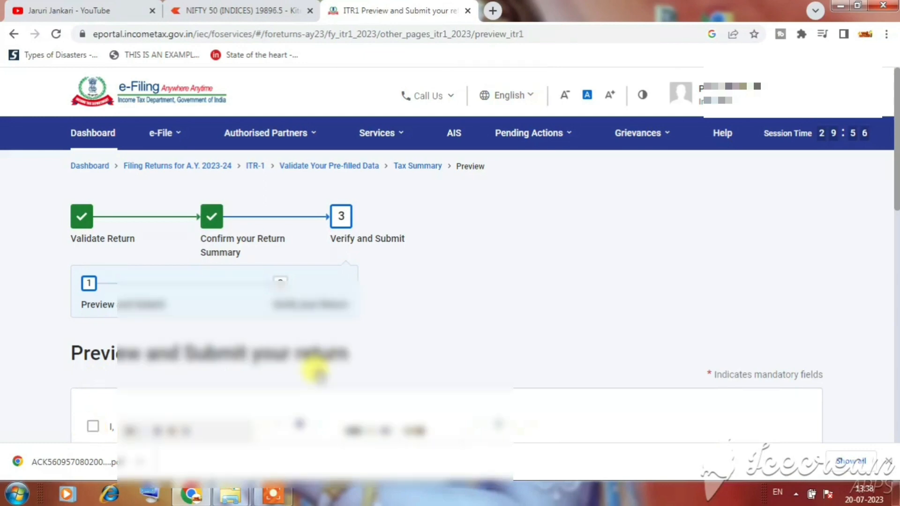
scroll(569, 340, "down", 2)
left_click(568, 339)
scroll(577, 335, "down", 4)
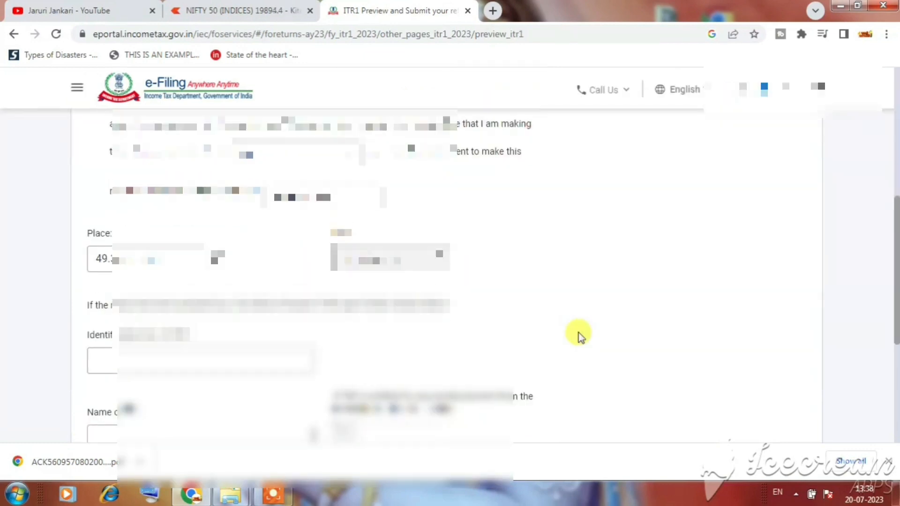
scroll(580, 336, "down", 4)
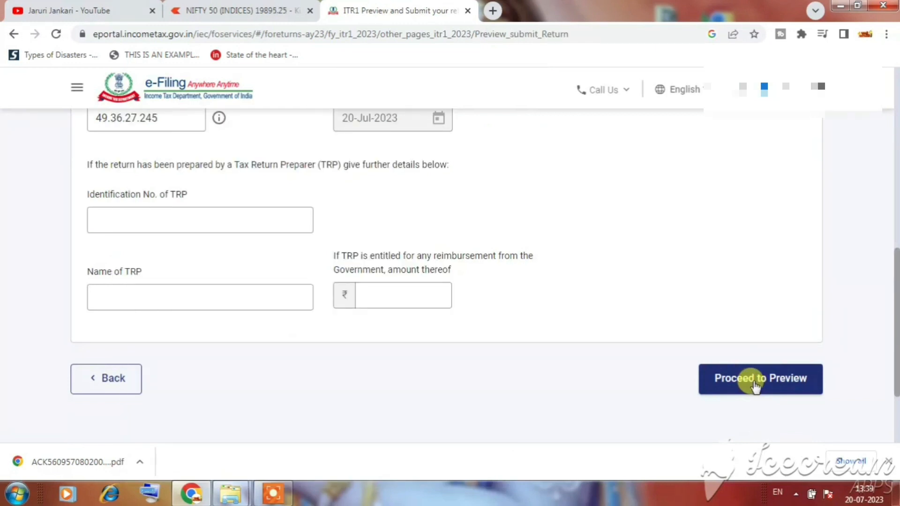
Step: Generate the ITR-1 preview and check Income from Other Sources of ₹1,25,812
left_click(755, 378)
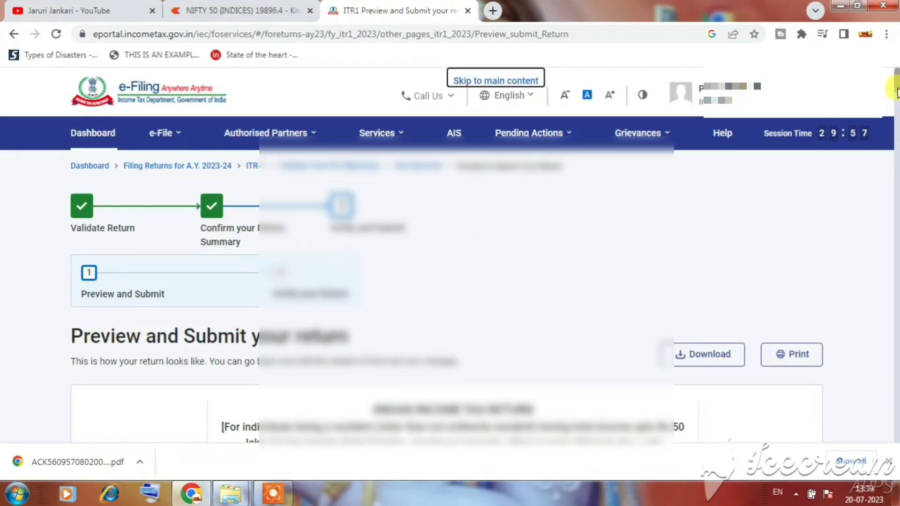
left_click_drag(895, 80, 896, 190)
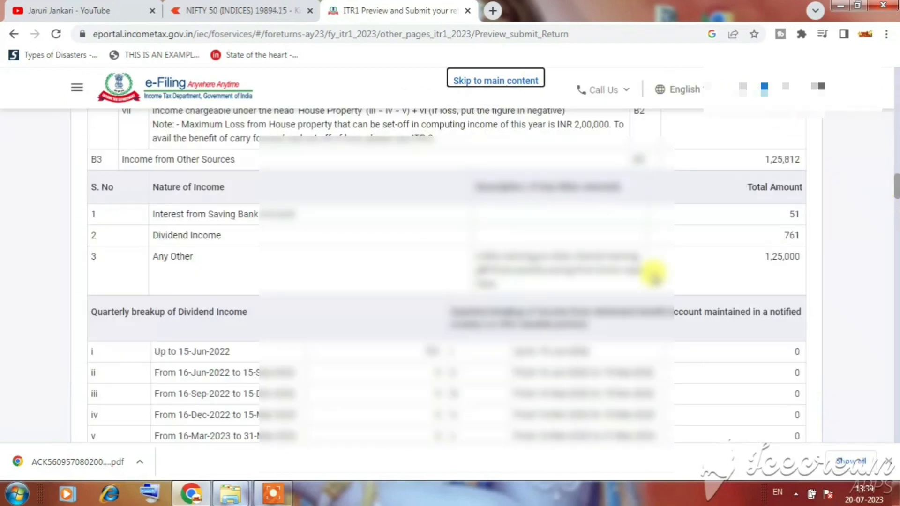
left_click_drag(515, 257, 628, 275)
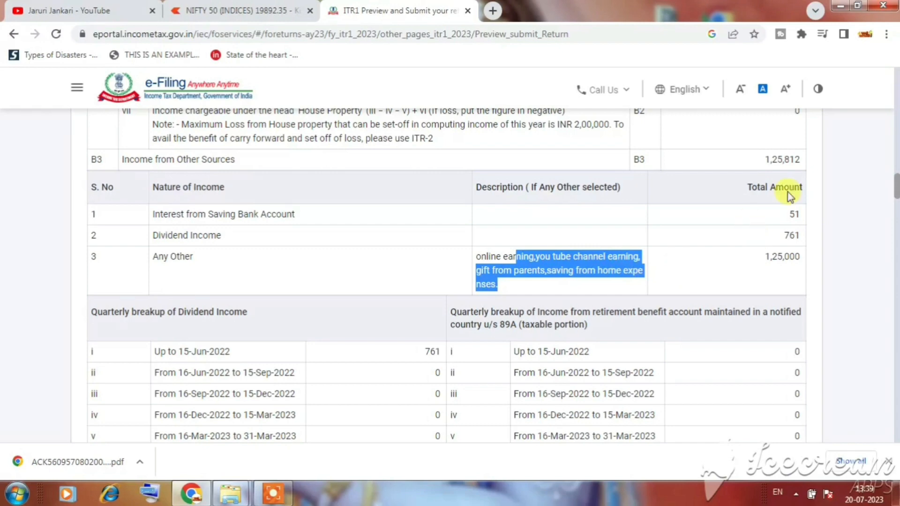
left_click(668, 286)
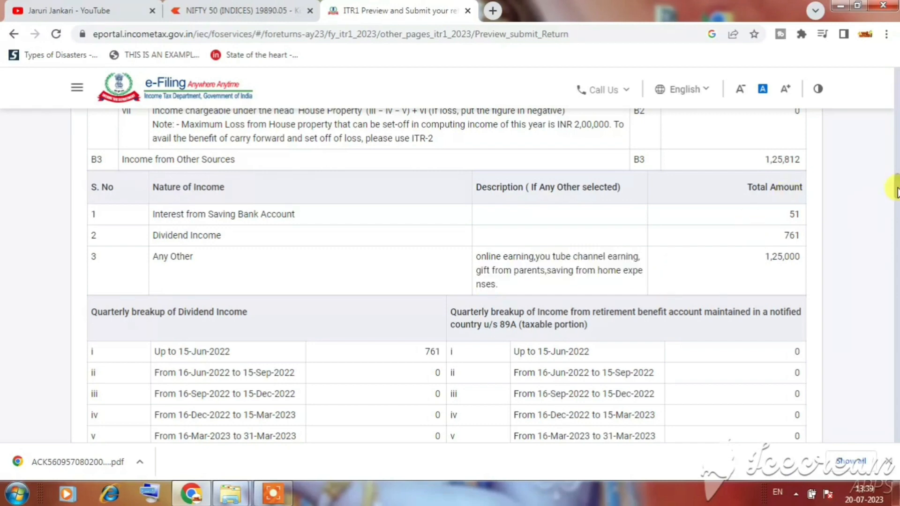
left_click_drag(895, 192, 896, 448)
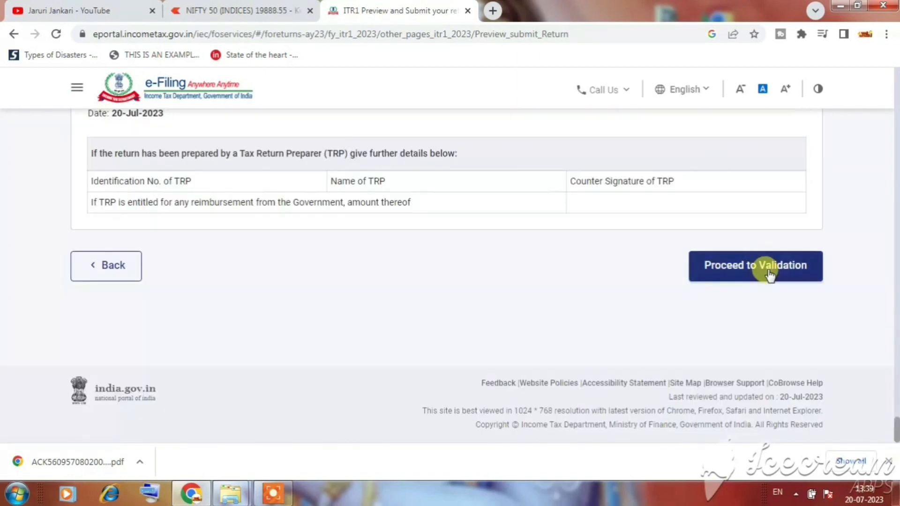
Step: Validate the return with no errors, move to verification, and choose e-Verify Now
left_click(787, 267)
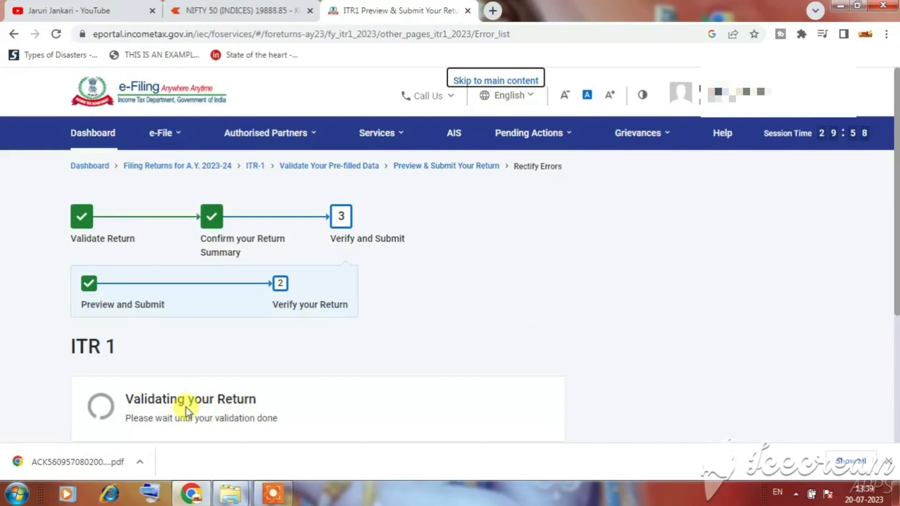
scroll(214, 382, "down", 3)
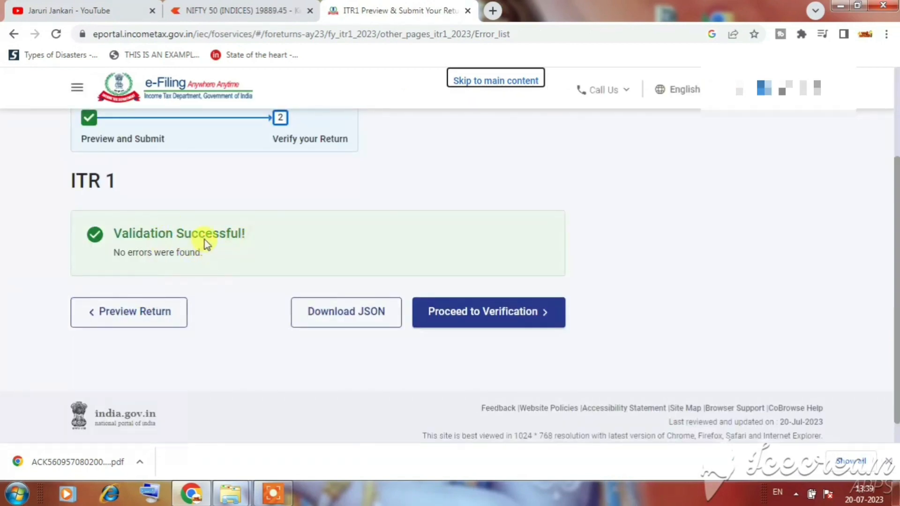
left_click(495, 319)
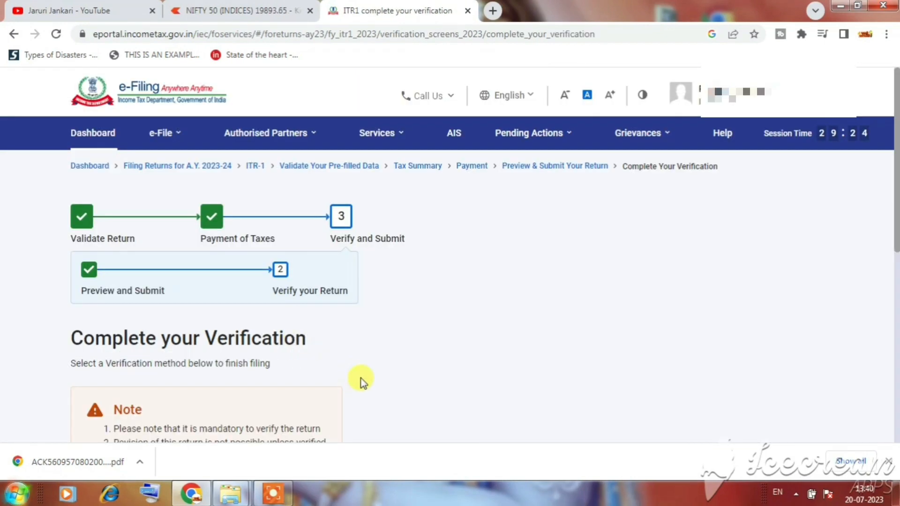
scroll(362, 345, "down", 2)
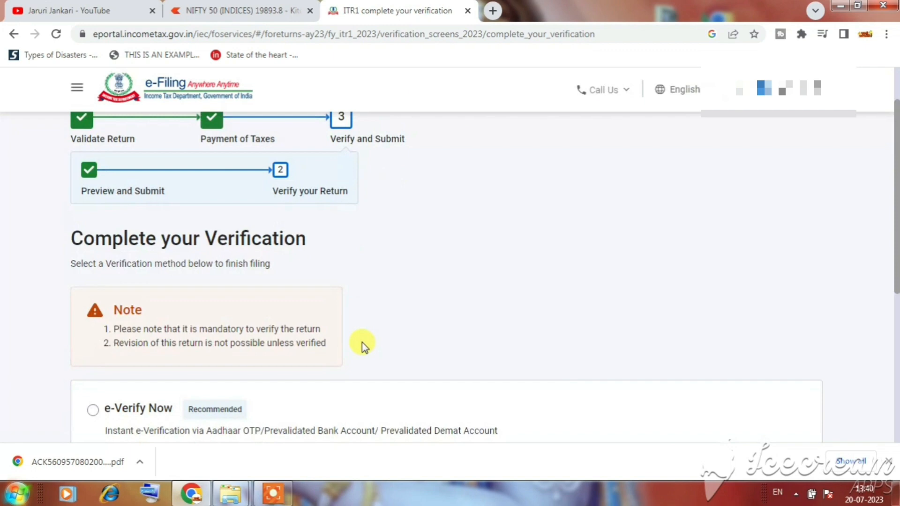
scroll(361, 344, "down", 1)
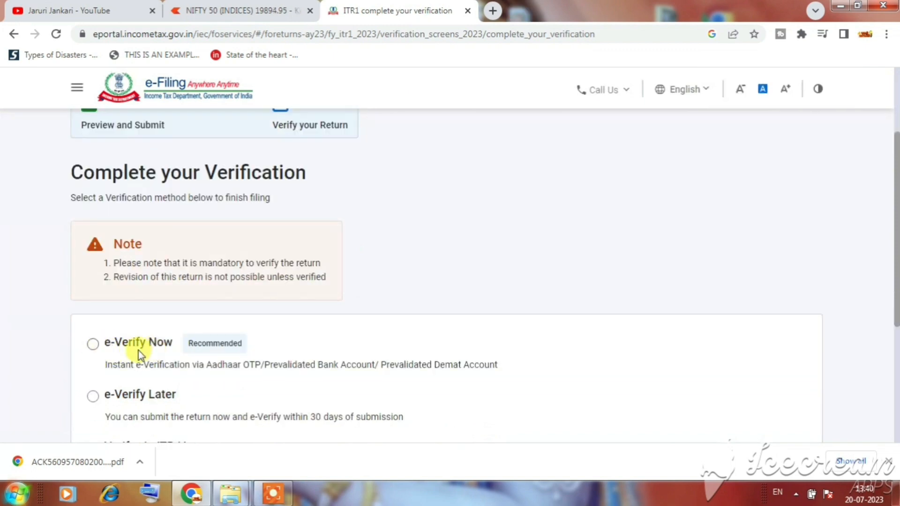
left_click(93, 347)
scroll(662, 338, "down", 3)
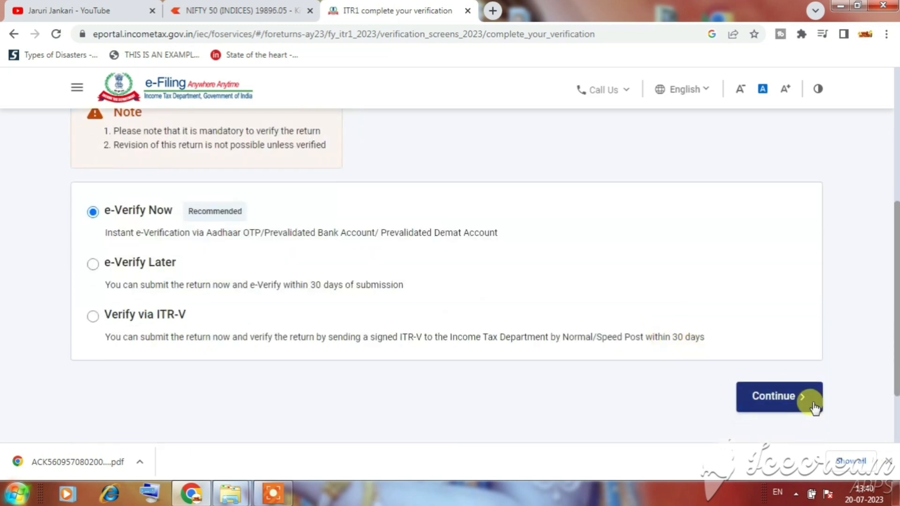
Step: Continue with e-Verify Now and choose OTP on Aadhaar-registered mobile as the method
left_click(809, 401)
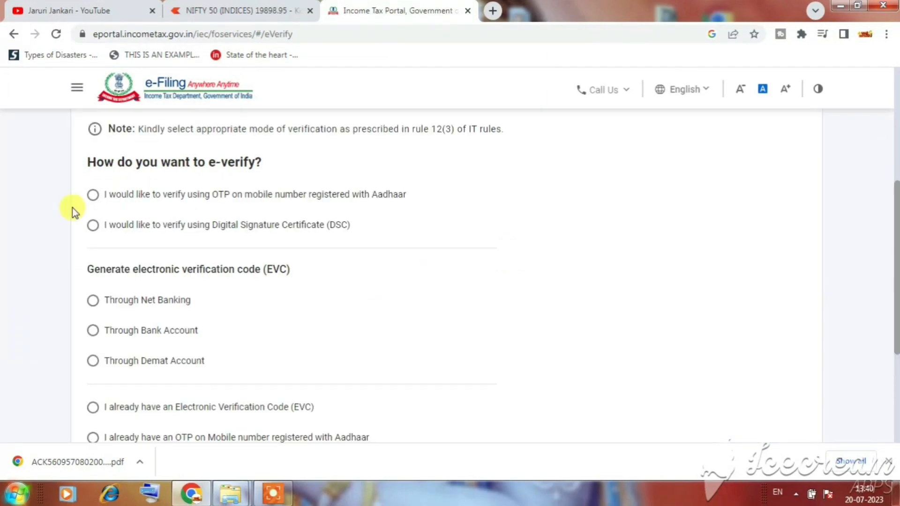
scroll(123, 205, "up", 1)
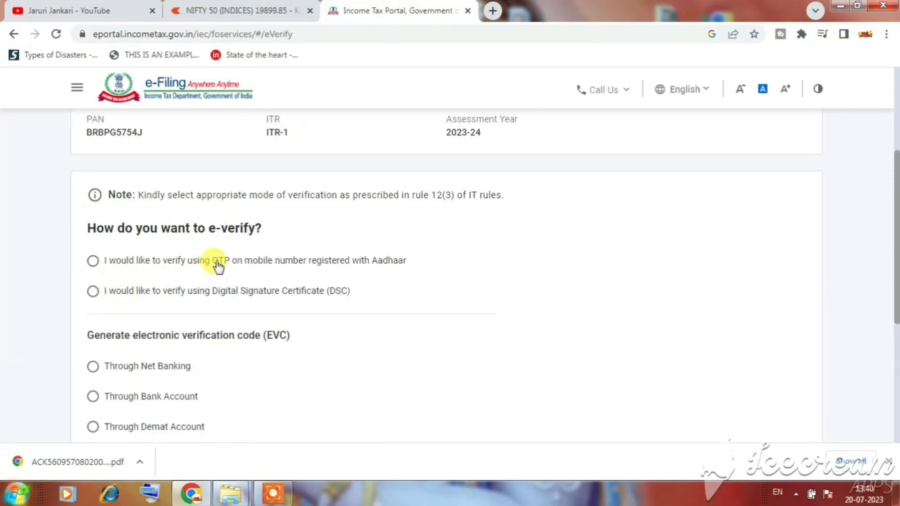
left_click(92, 262)
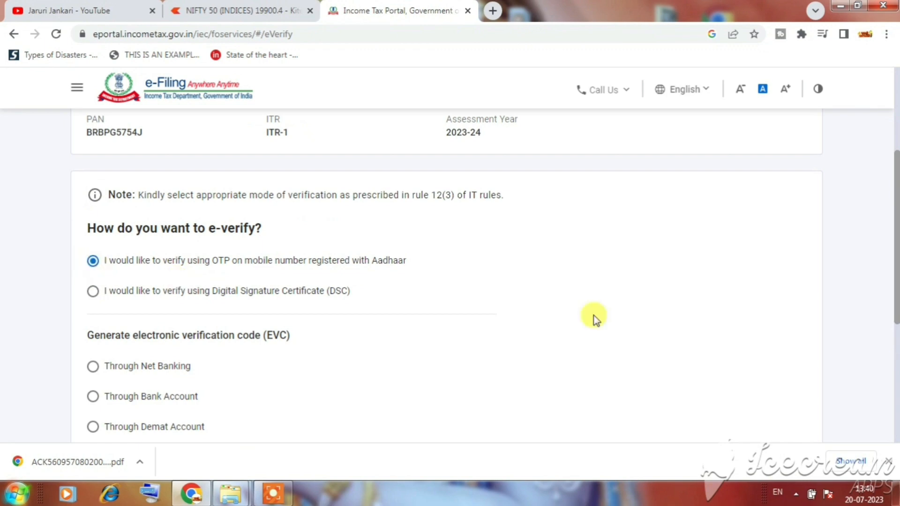
scroll(733, 355, "down", 4)
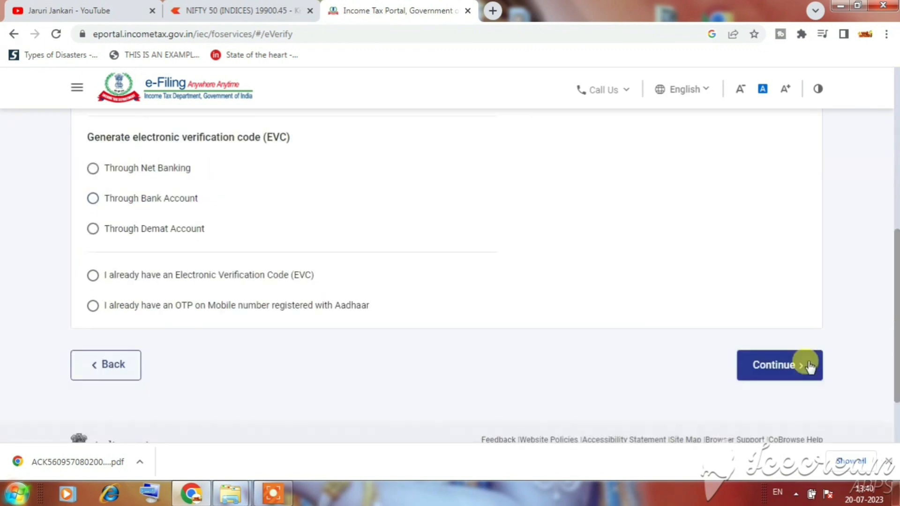
left_click(783, 372)
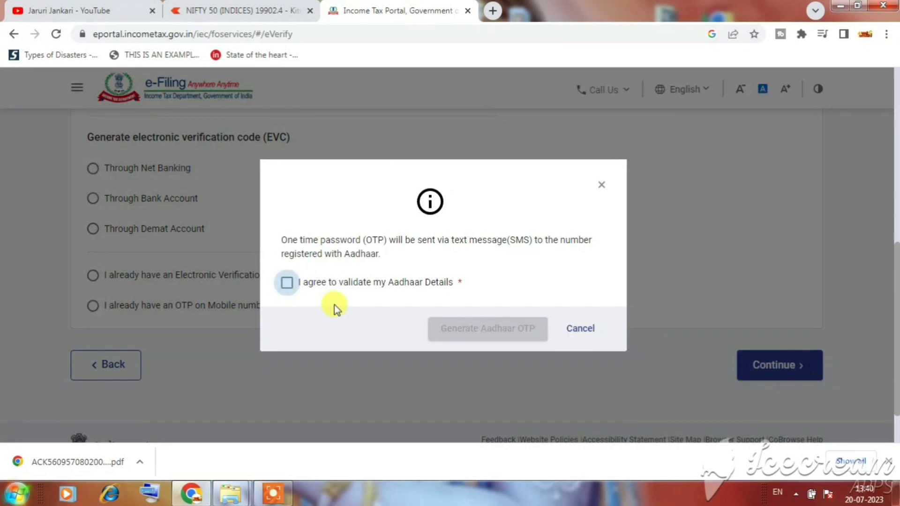
Step: Agree to Aadhaar validation, generate the Aadhaar OTP, and switch to the YouTube tab
left_click(331, 282)
left_click(505, 330)
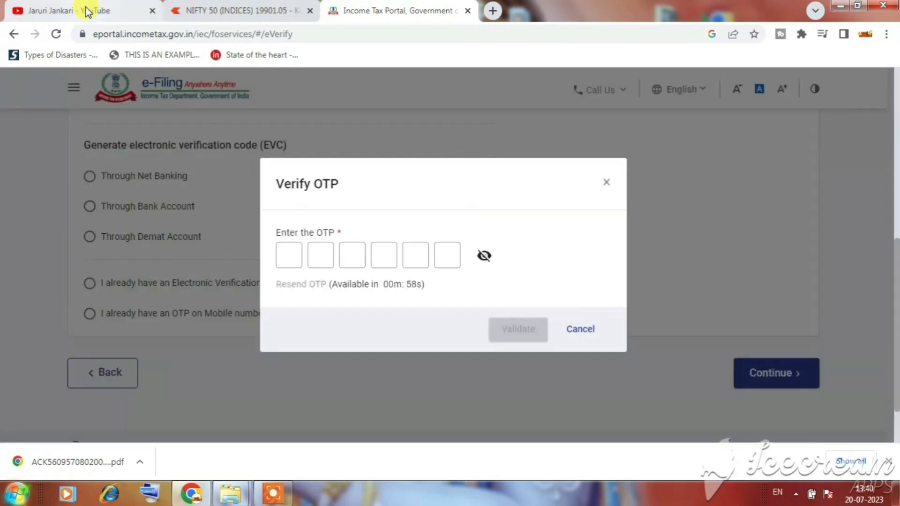
left_click(84, 10)
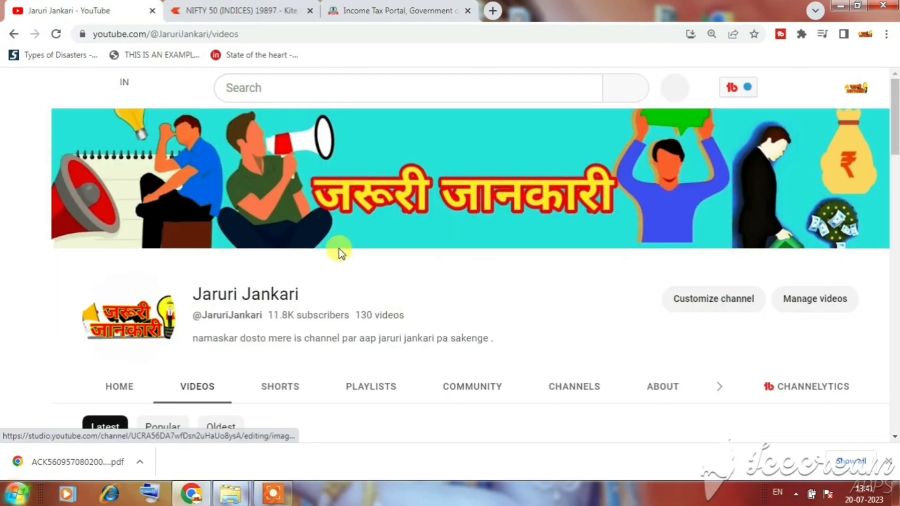
scroll(450, 239, "down", 2)
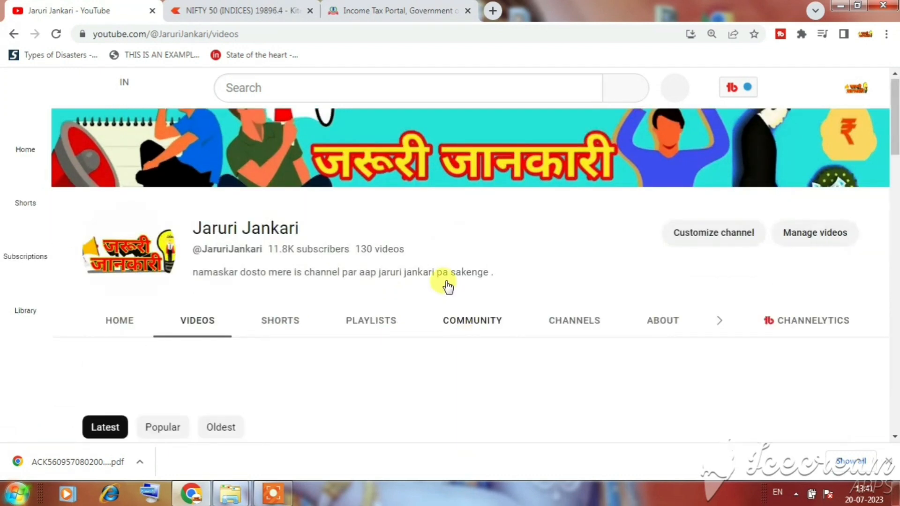
scroll(446, 281, "up", 2)
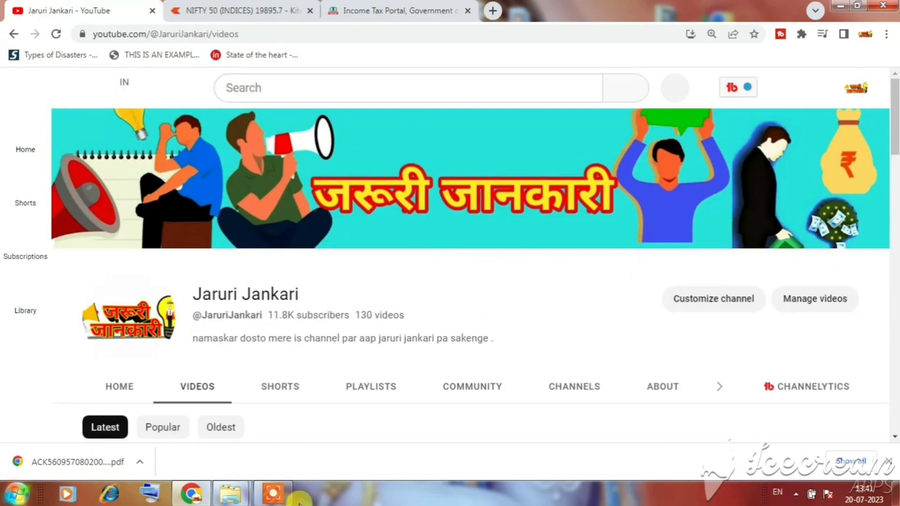